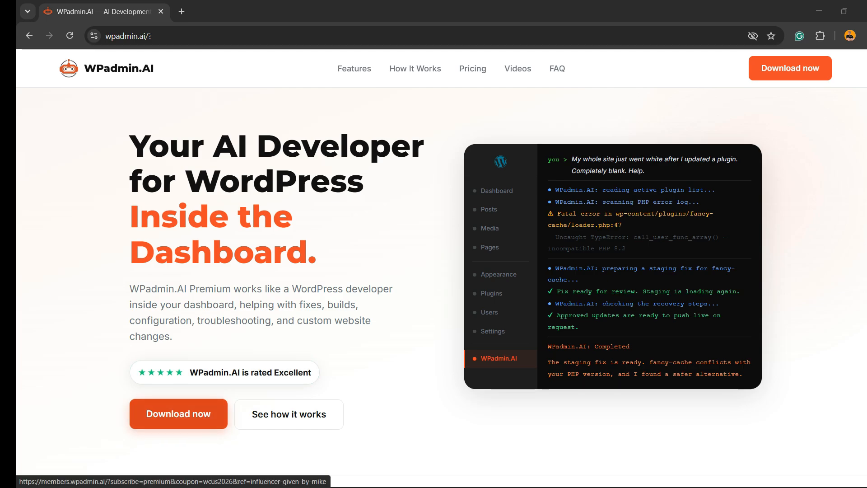
Start the WPadmin.AI Premium checkout and submit the contact e-mail address to continue to billing.
left_click(178, 413)
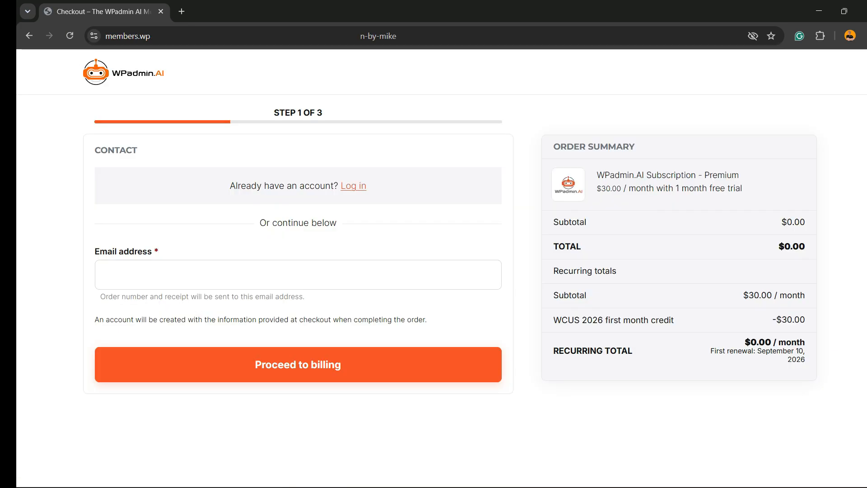
left_click(217, 275)
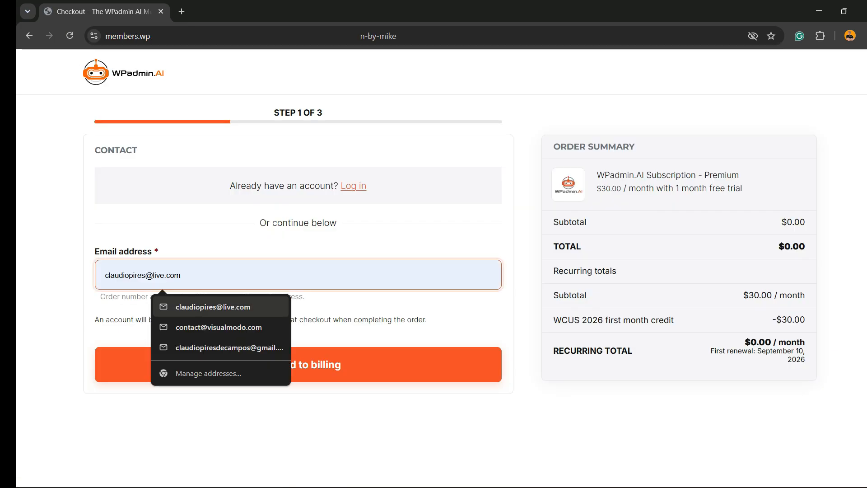
left_click(219, 327)
left_click(231, 360)
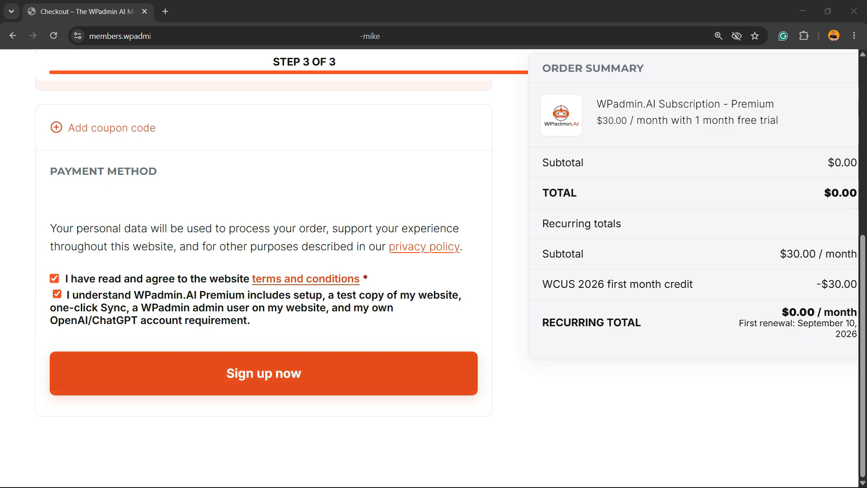
Complete the sign-up for the Premium subscription and download the WPadmin.AI Premium plugin.
left_click(264, 373)
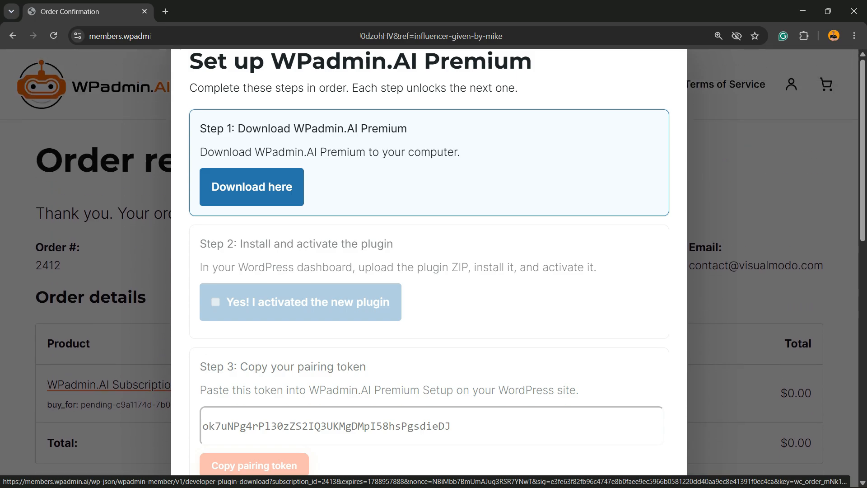
left_click(252, 186)
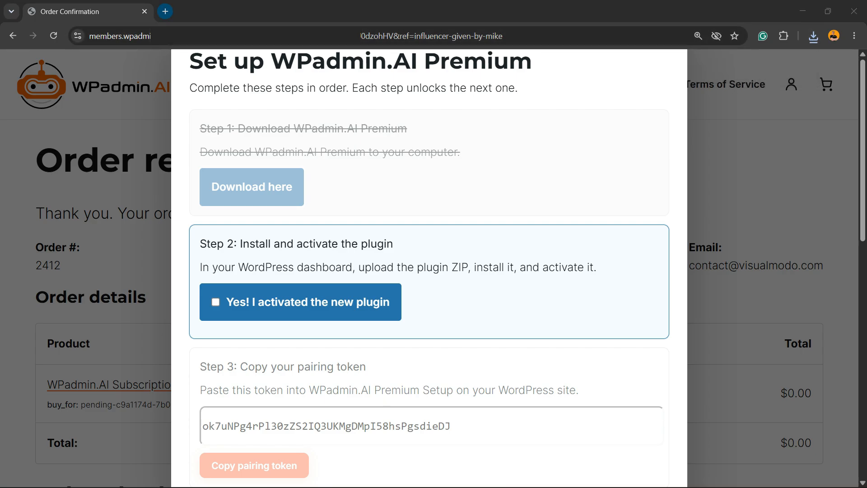
Open the WordPress dashboard at sandbox.visualmodo.com/wp-admin/ in a new tab and highlight the wp-admin/ part of its address.
left_click(165, 11)
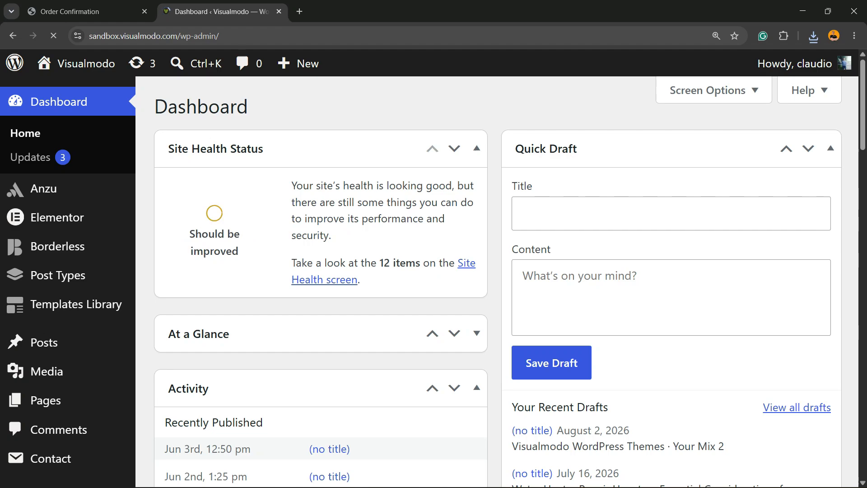
double_click(156, 36)
key("ctrl+a")
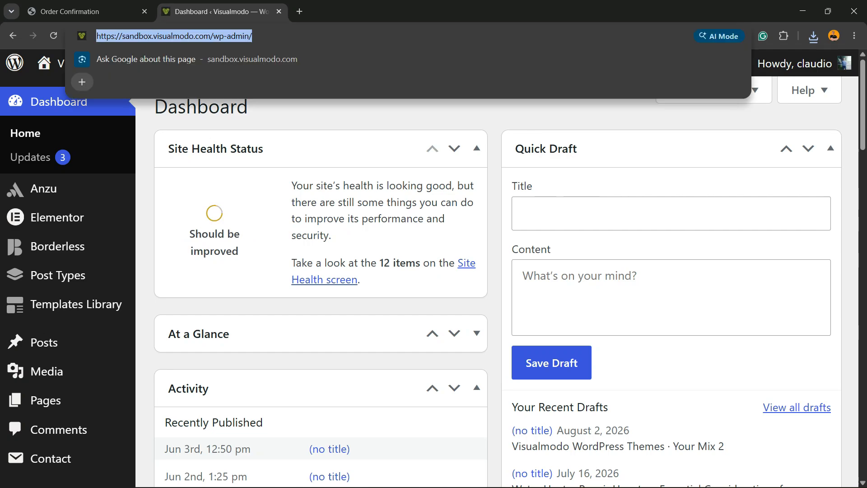
left_click(152, 36)
left_click_drag(213, 37, 253, 36)
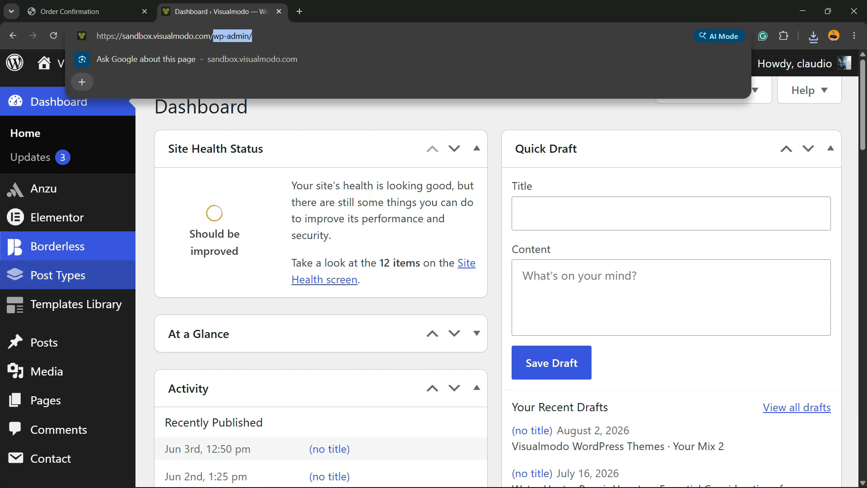
Open the form for uploading a plugin in .zip format on the Add Plugins page.
scroll(45, 240, "down", 2)
scroll(45, 289, "down", 2)
mouse_move(50, 300)
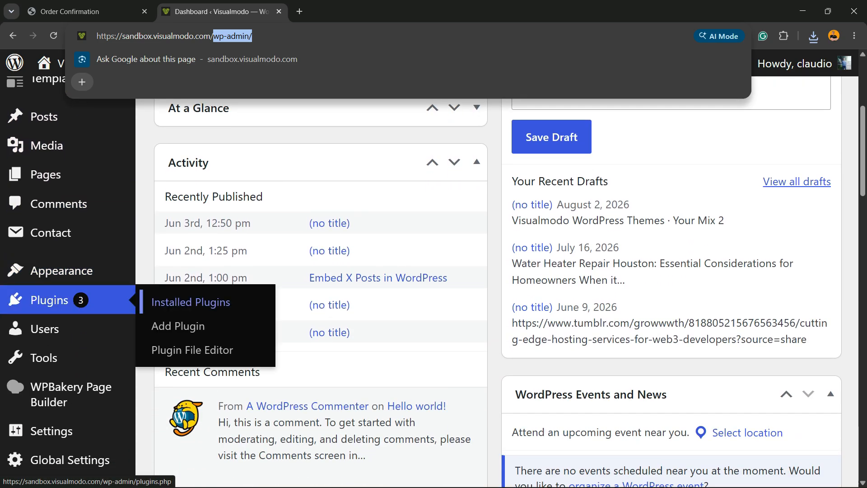
left_click(190, 326)
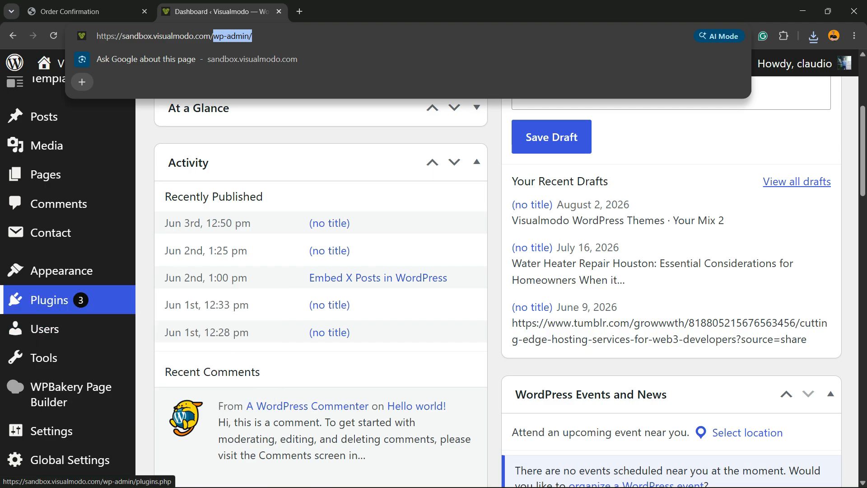
mouse_move(90, 300)
left_click(197, 327)
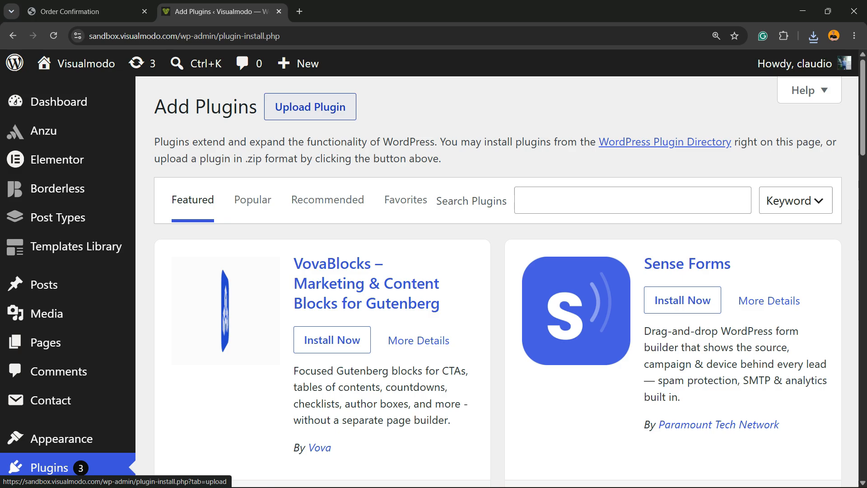
left_click(310, 109)
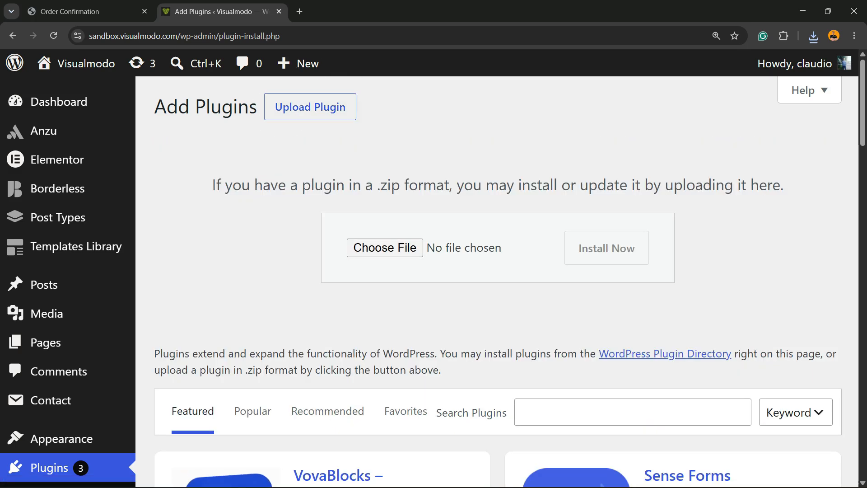
Upload the wpadmin-ai-developer zip from the Downloads folder, then install and activate the plugin.
left_click(385, 247)
left_click(51, 132)
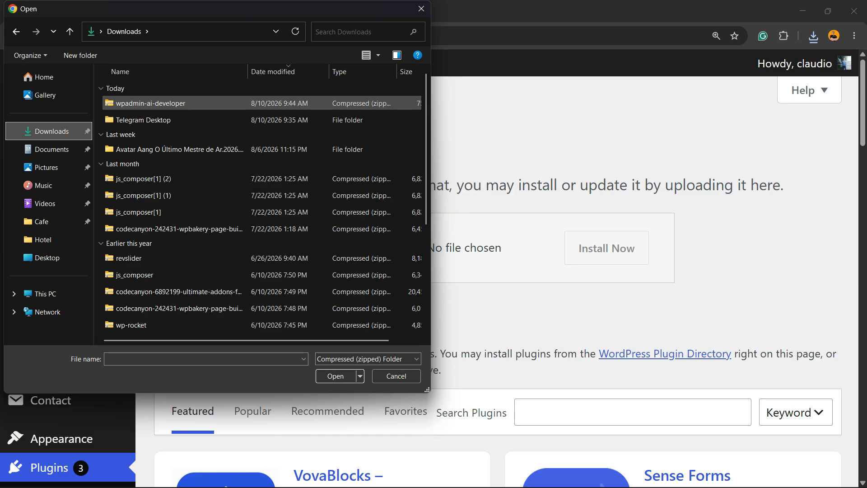
double_click(168, 103)
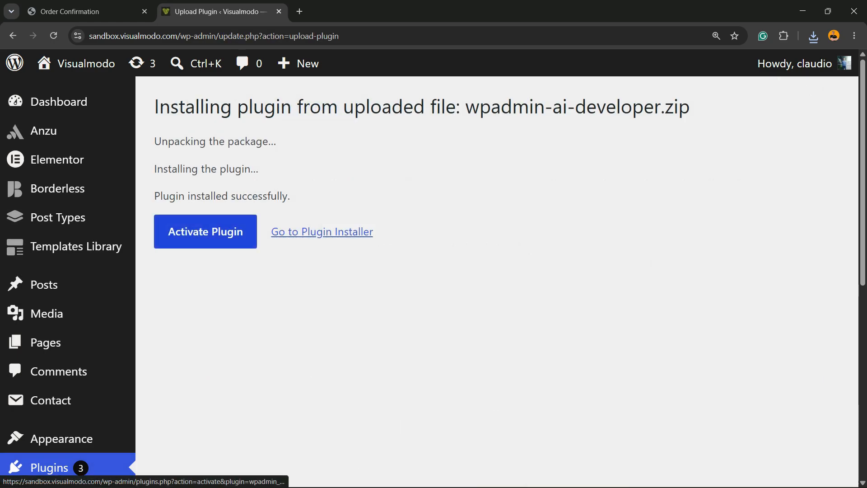
left_click(206, 231)
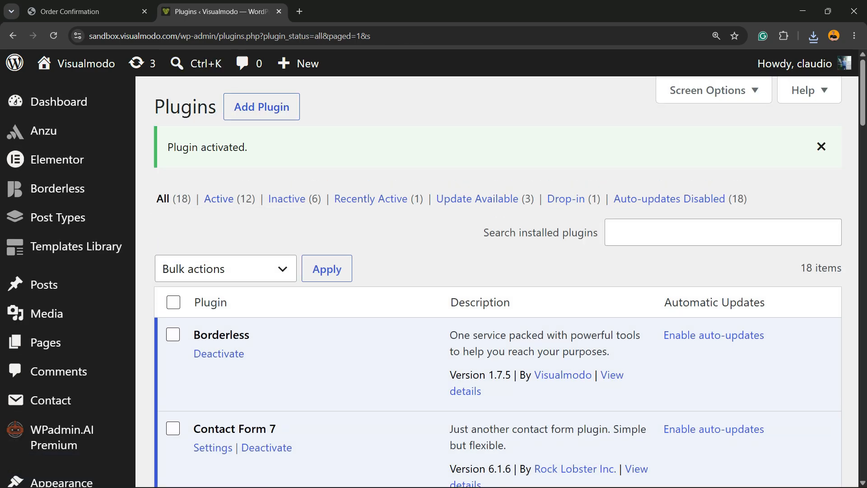
Find the WPadmin.AI Premium entry in the installed plugins list and highlight its name.
scroll(287, 87, "down", 2)
scroll(287, 86, "down", 12)
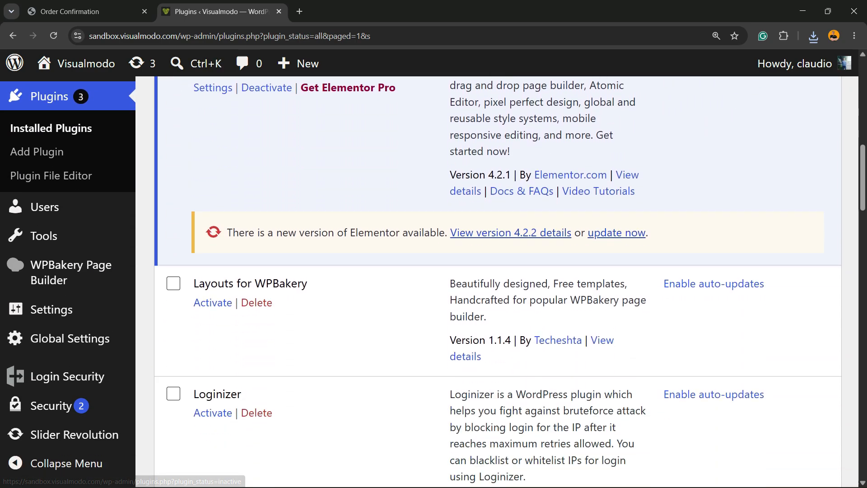
scroll(498, 282, "down", 7)
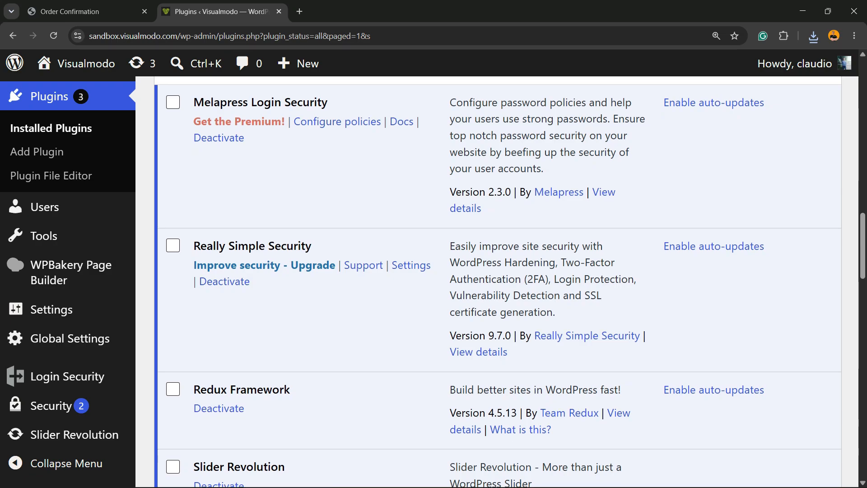
scroll(497, 282, "down", 11)
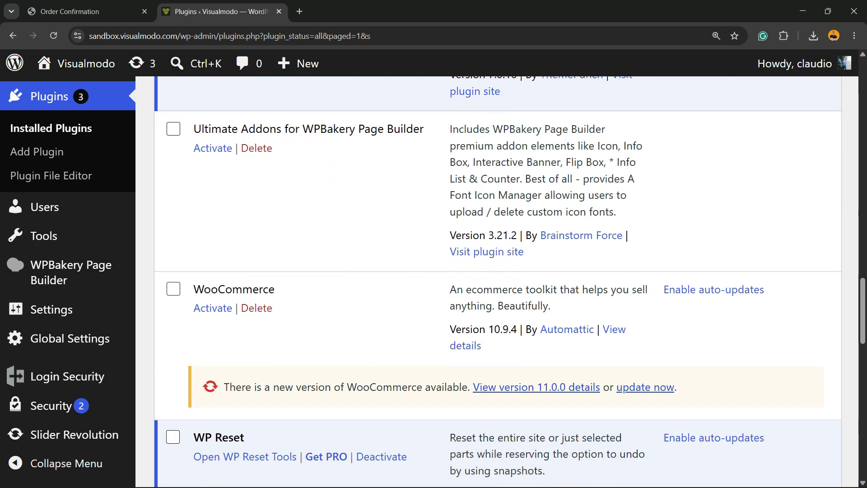
scroll(498, 282, "down", 5)
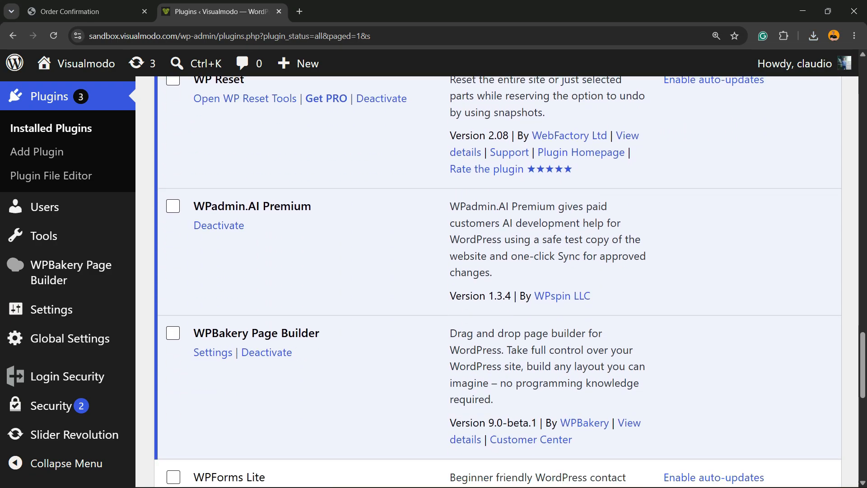
left_click_drag(312, 207, 194, 206)
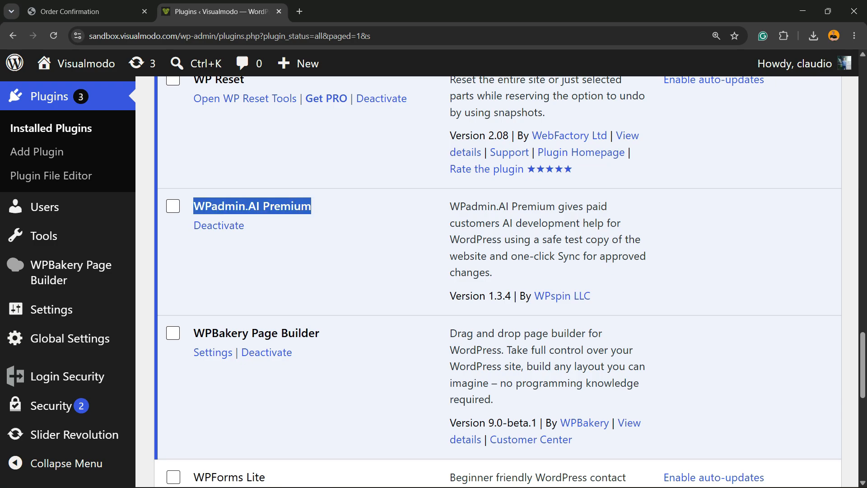
Open the Config page of the WPadmin.AI Premium plugin and reduce the page zoom to 125%.
mouse_move(51, 309)
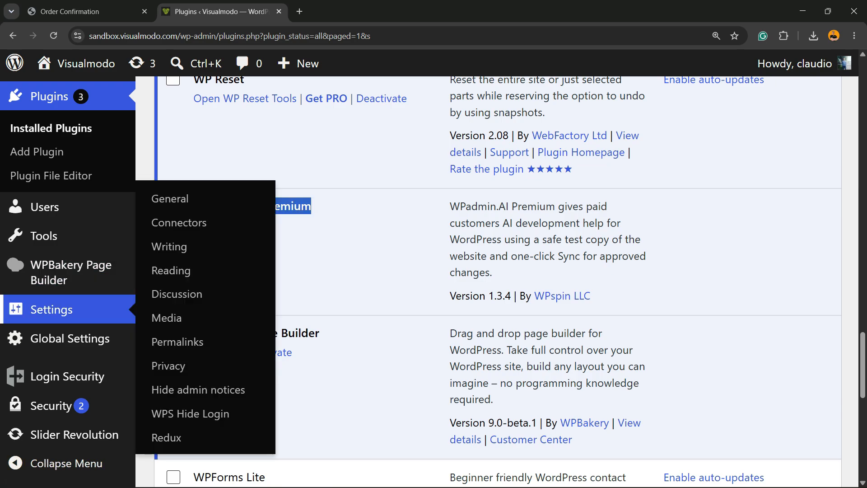
scroll(169, 247, "down", 2)
scroll(289, 280, "down", 2)
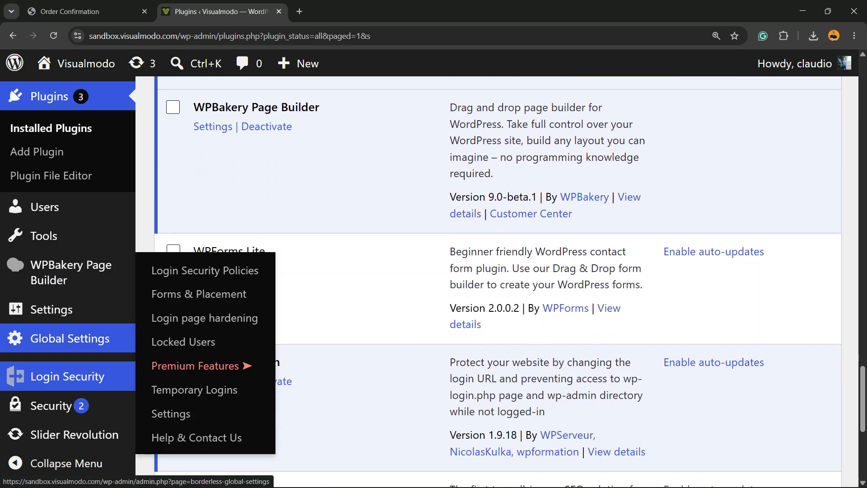
scroll(217, 271, "up", 2)
scroll(434, 280, "up", 2)
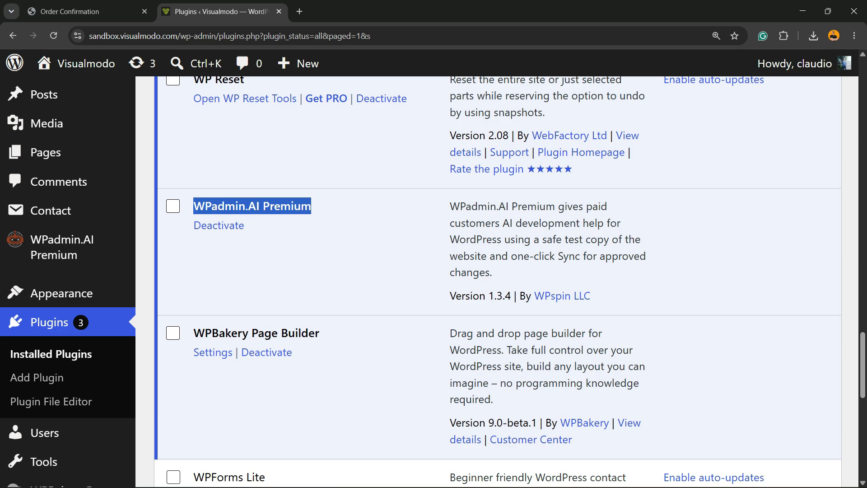
mouse_move(54, 248)
scroll(54, 250, "up", 2)
key("ctrl+minus")
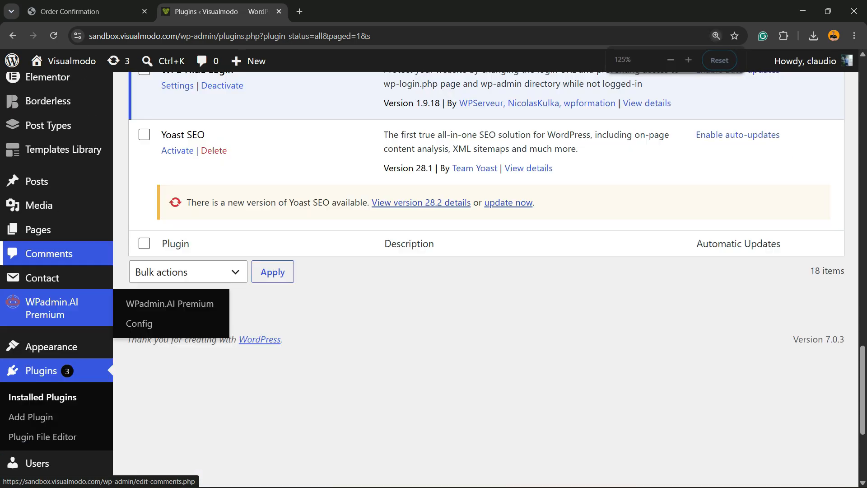
scroll(55, 271, "up", 15)
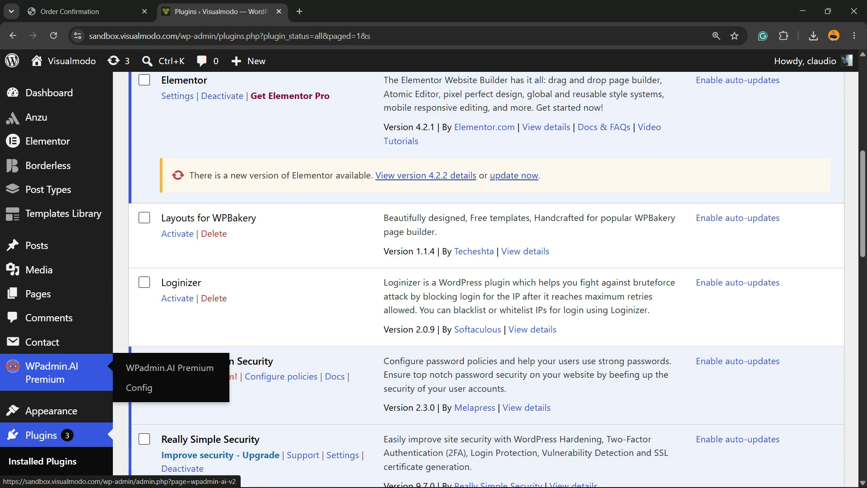
left_click(139, 388)
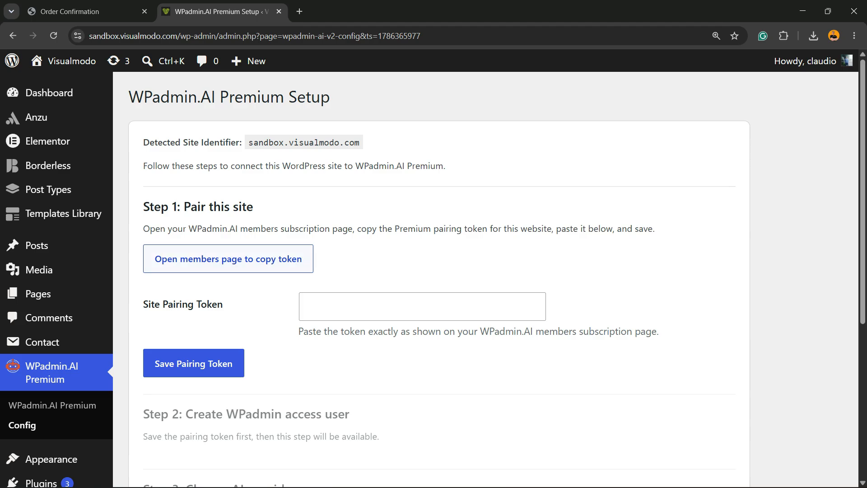
Mark the new plugin as activated in the Order Confirmation setup steps and copy the pairing token.
left_click(85, 11)
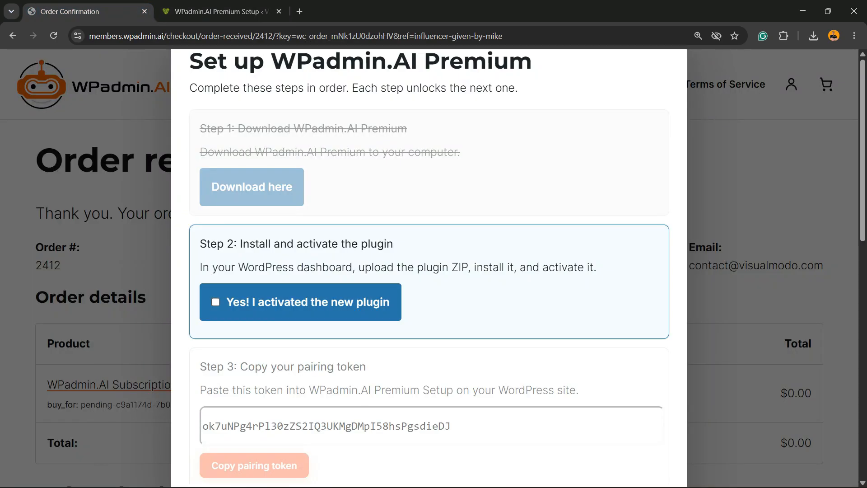
left_click(215, 302)
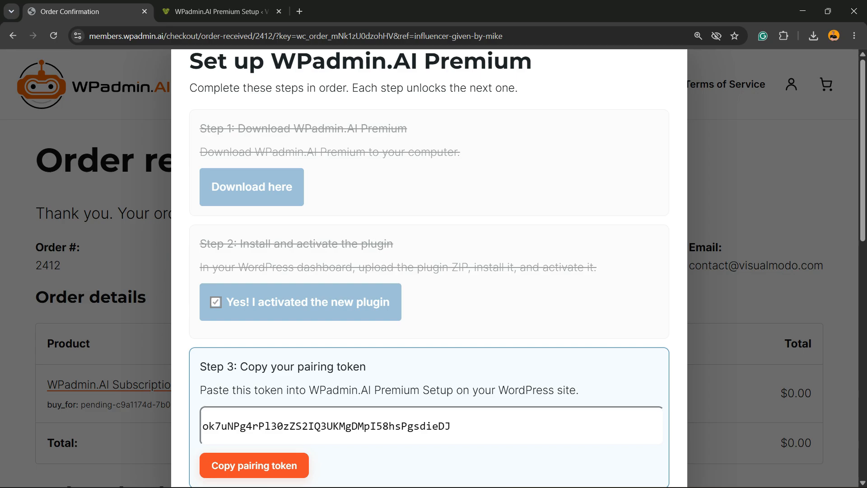
scroll(429, 271, "down", 2)
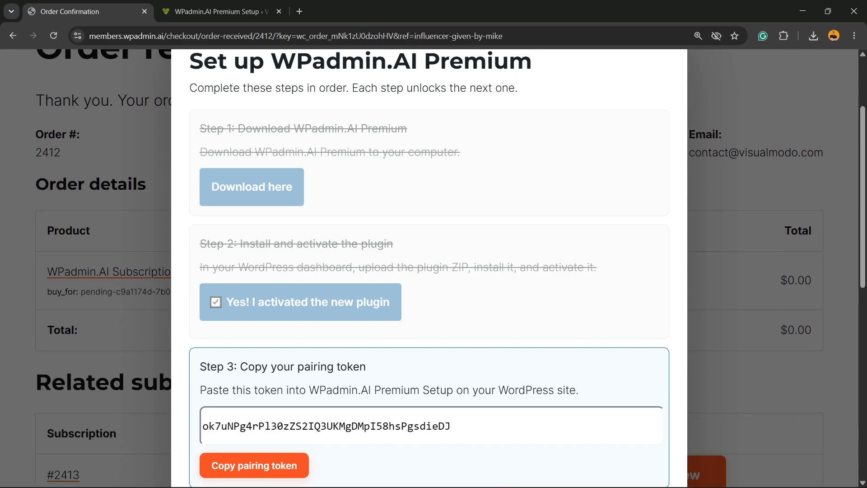
scroll(429, 271, "down", 2)
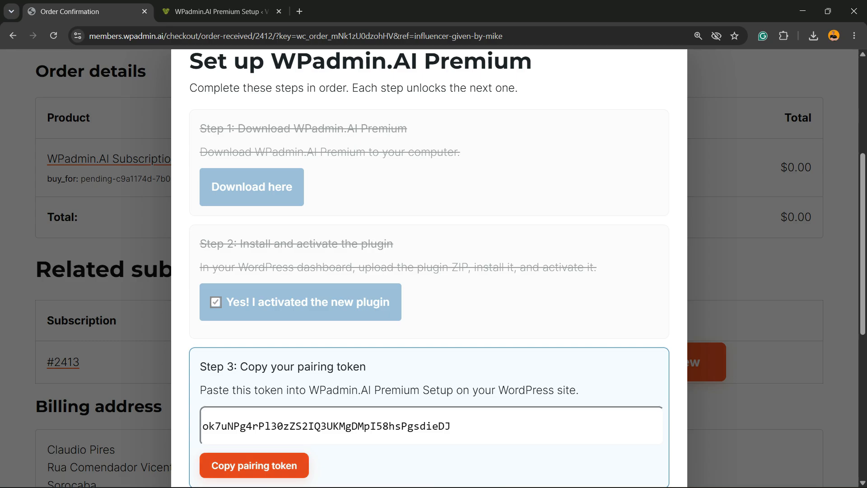
left_click(254, 465)
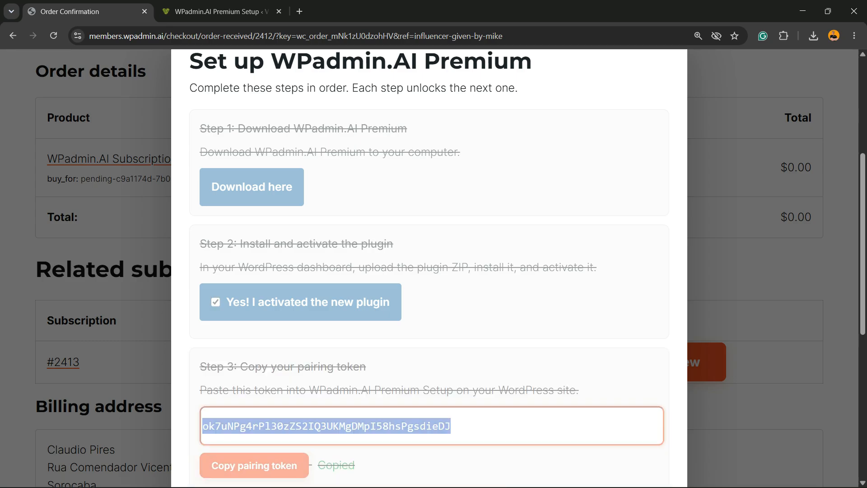
Paste the copied token into the Site Pairing Token field of WPadmin.AI Premium Setup and save it.
left_click(222, 12)
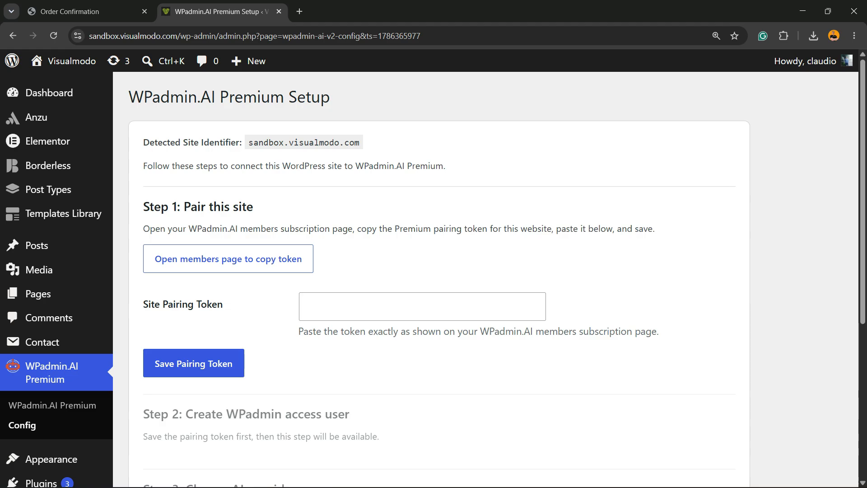
left_click(422, 307)
key("ctrl+v")
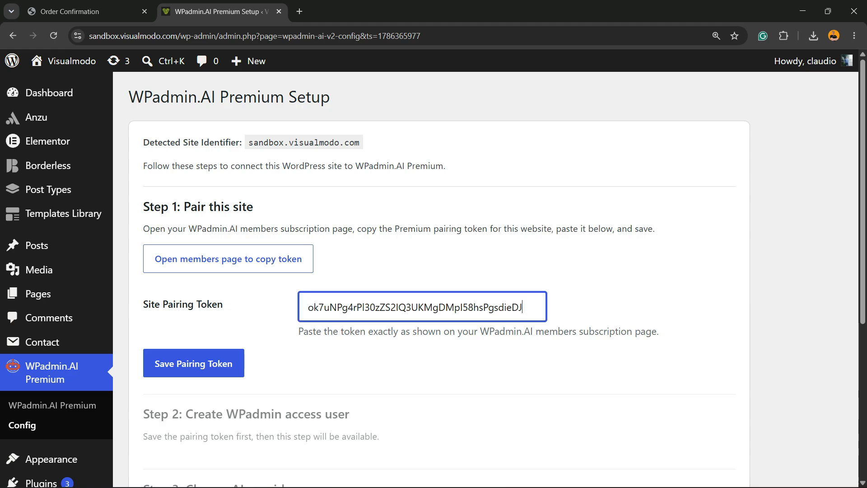
left_click(194, 364)
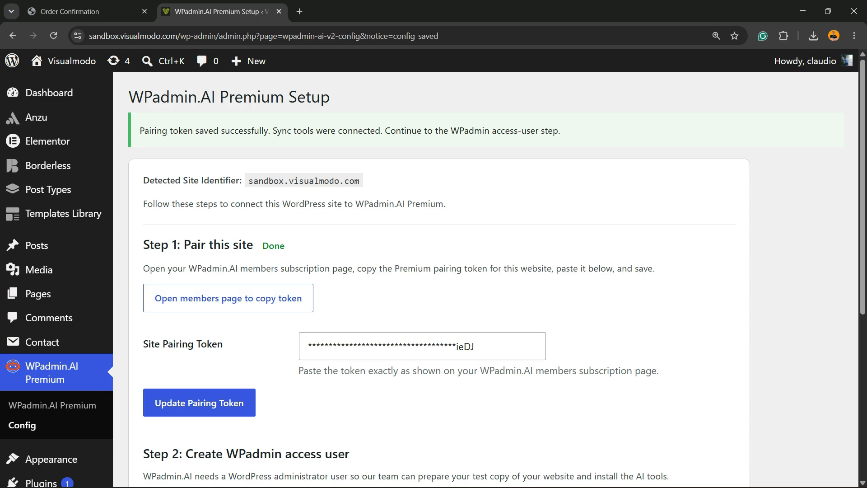
scroll(434, 271, "down", 5)
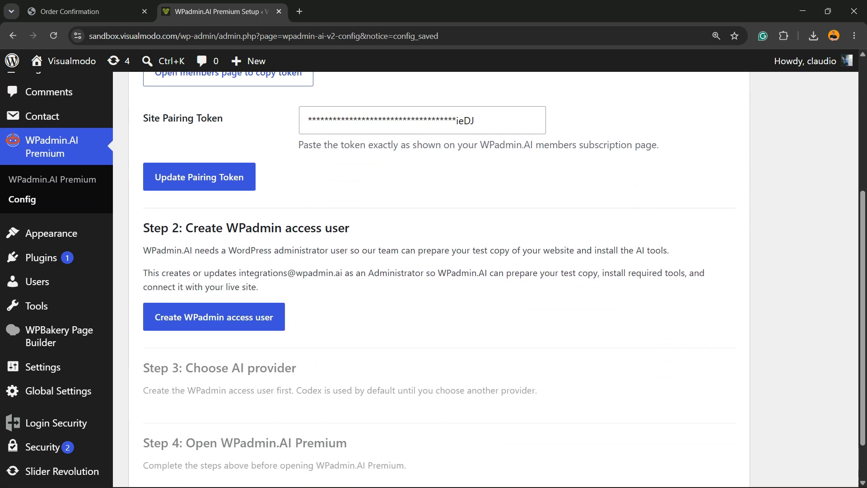
Create the WPadmin access user in Step 2 of the WPadmin.AI Premium setup.
scroll(434, 272, "up", 3)
scroll(434, 271, "down", 3)
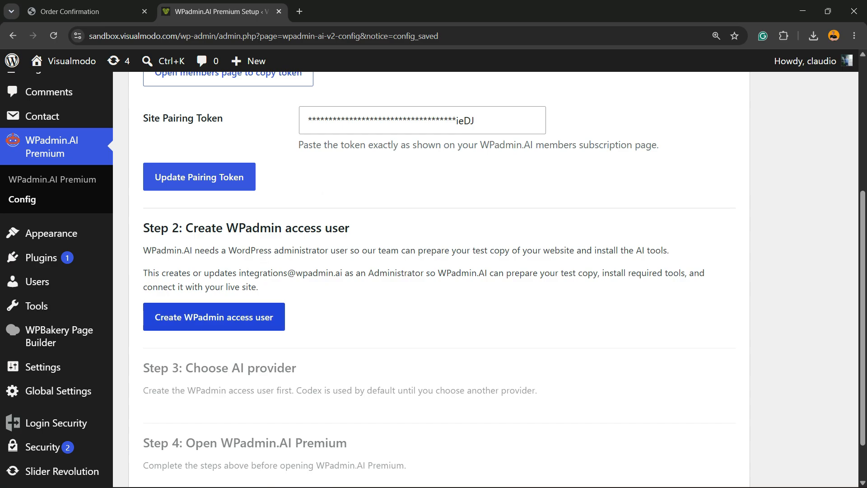
left_click(213, 316)
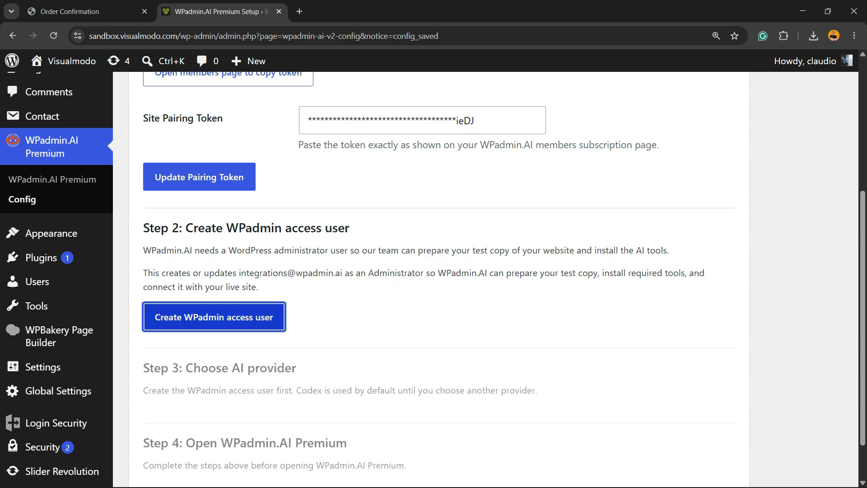
scroll(214, 317, "up", 3)
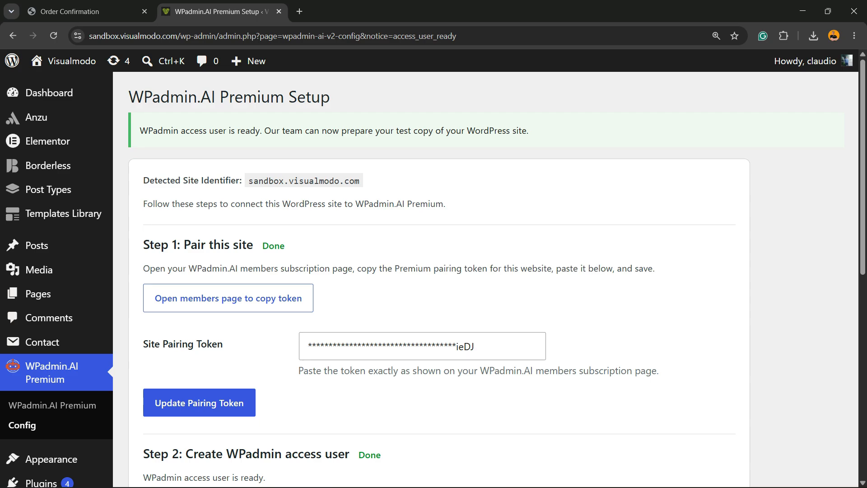
Choose Claude - Anthropic as the AI provider in Step 3 of the setup and save it.
scroll(433, 271, "down", 7)
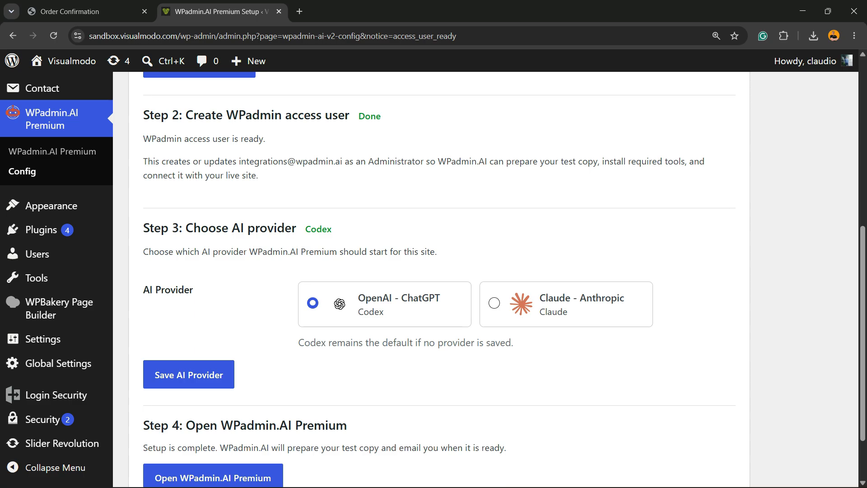
left_click(494, 303)
left_click(189, 374)
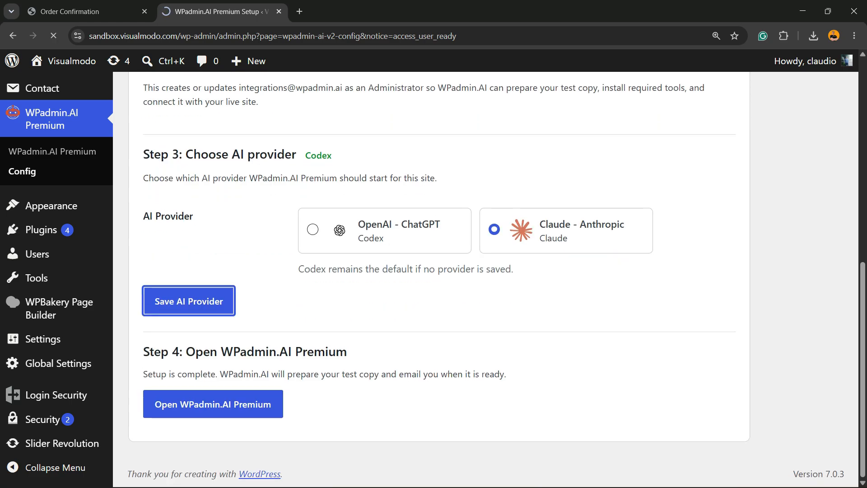
Open WPadmin.AI Premium from Step 4 and start the first sync to the assigned staging site.
scroll(434, 271, "down", 10)
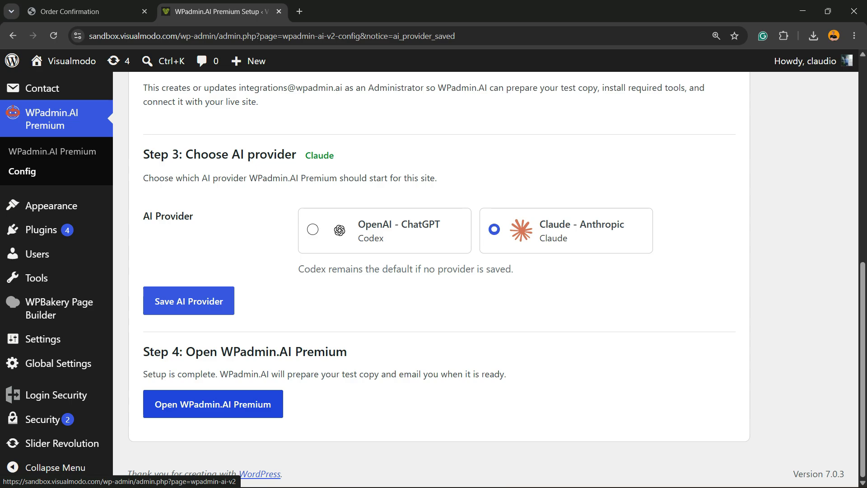
left_click(213, 404)
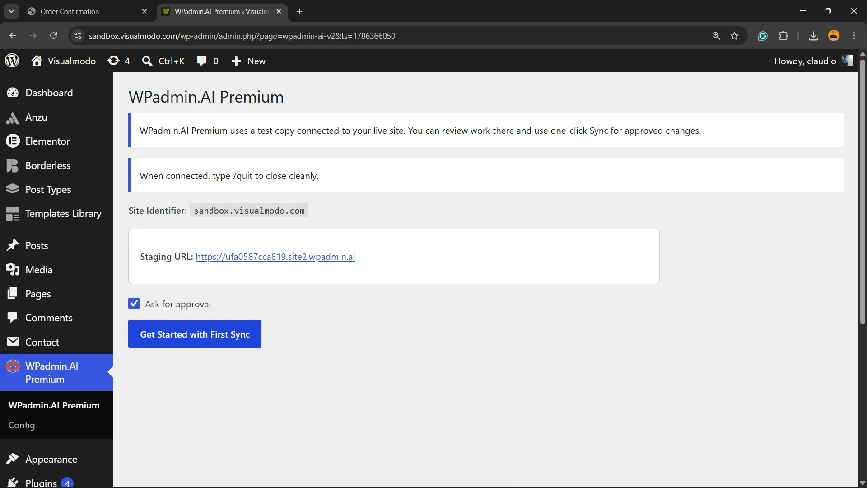
left_click(195, 334)
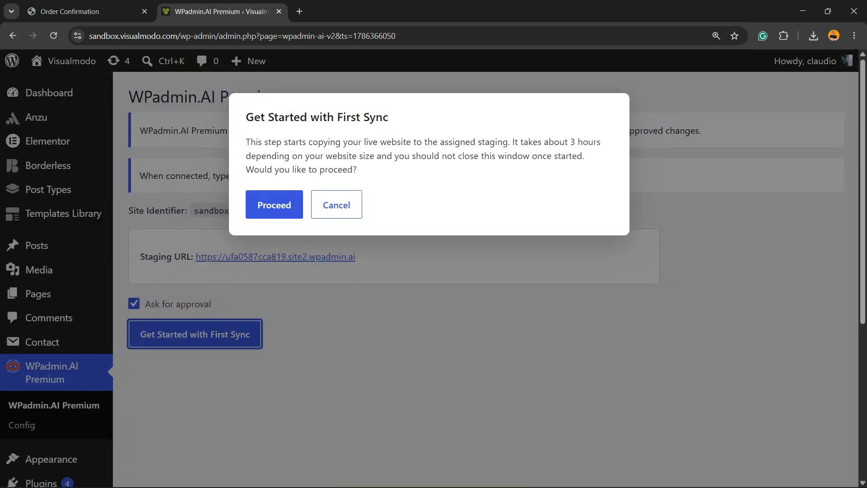
left_click(275, 205)
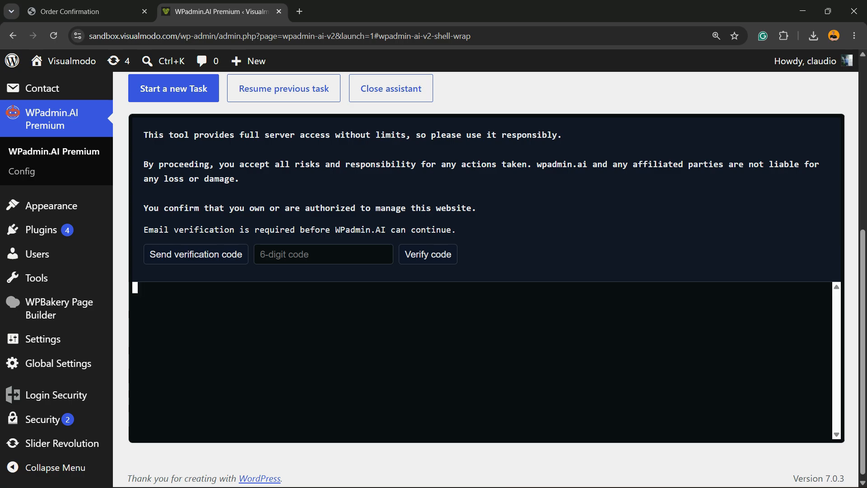
Send the email verification code, open the WPadmin.AI message in Gmail and copy the code.
left_click(196, 254)
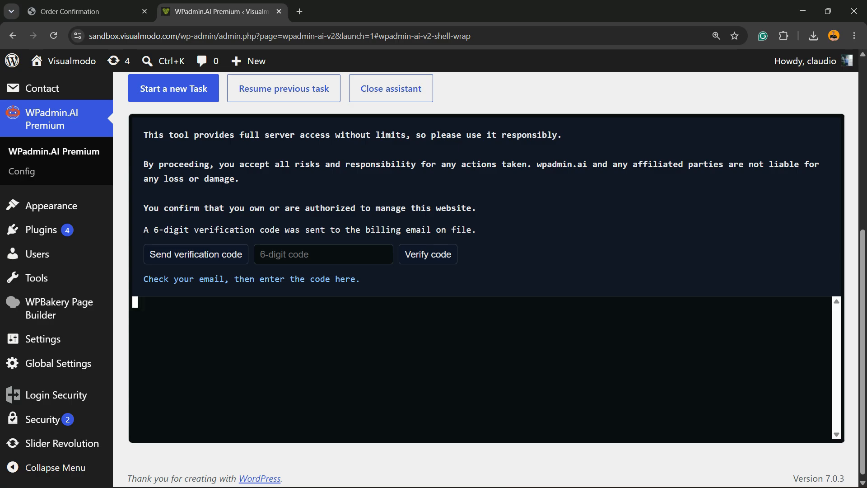
key("ctrl+t")
left_click(748, 88)
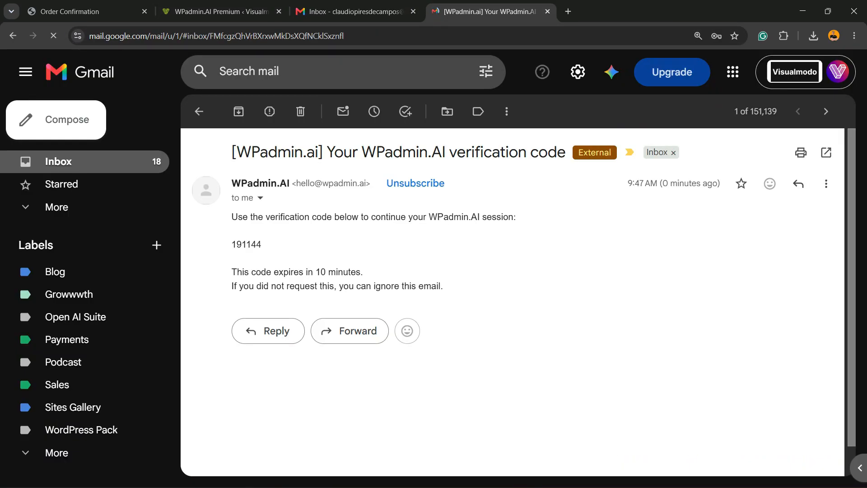
double_click(247, 244)
key("ctrl+c")
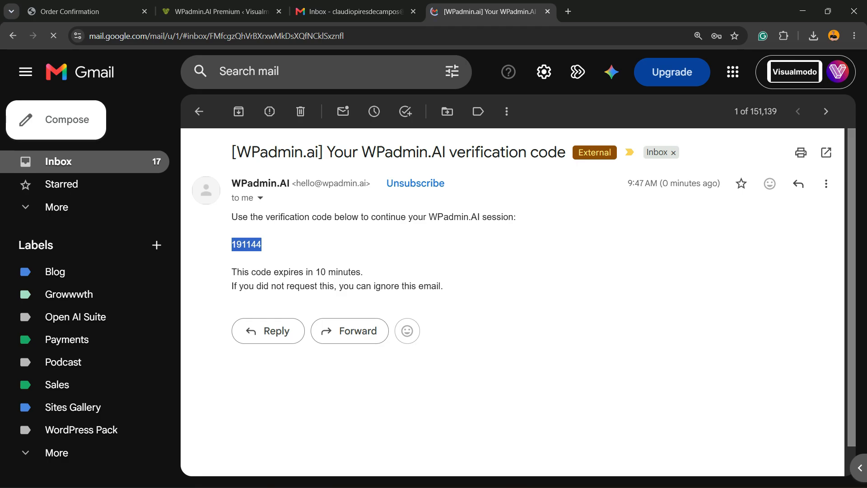
Return to the WPadmin.AI Premium page, paste the verification code into the 6-digit code field and submit it.
left_click(221, 11)
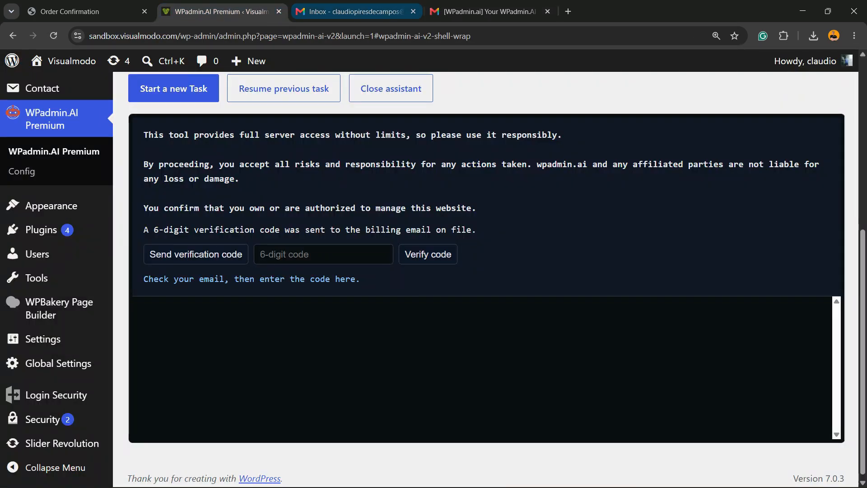
left_click(324, 254)
key("ctrl+v")
key("Return")
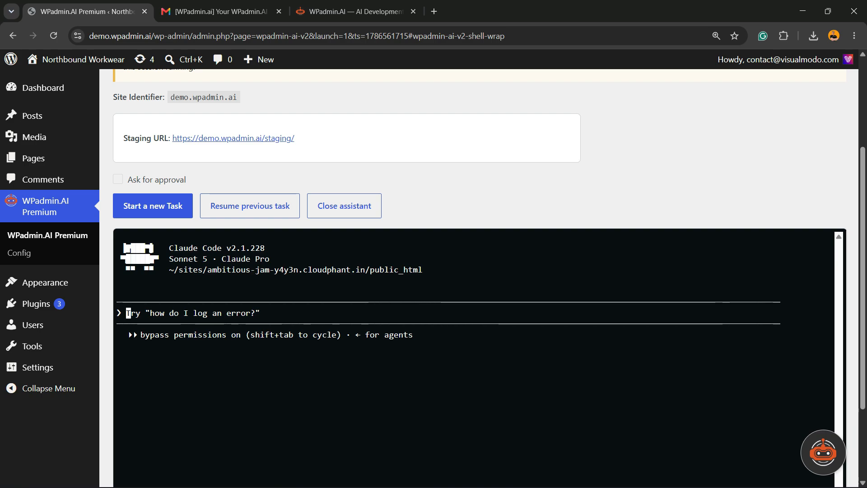
Allow clipboard access and submit the prompt "Build a landing page for a free WordPress theme with a hero section, feature grid, and download button".
key("ctrl+v")
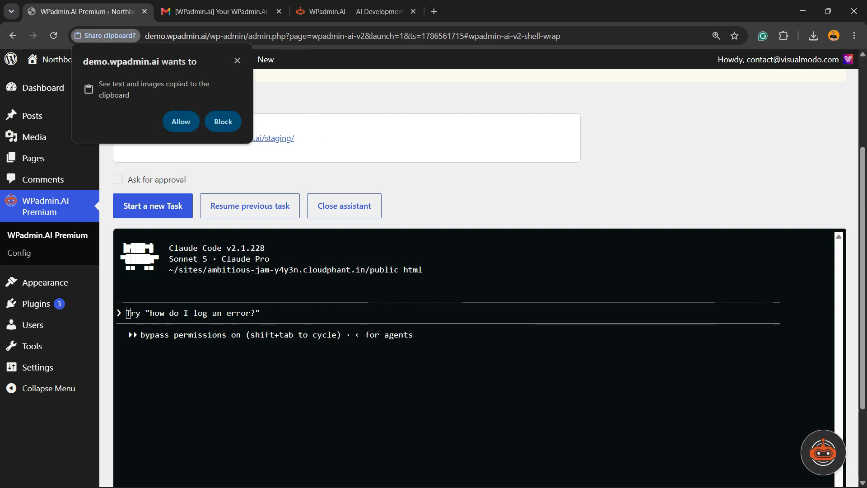
left_click(181, 122)
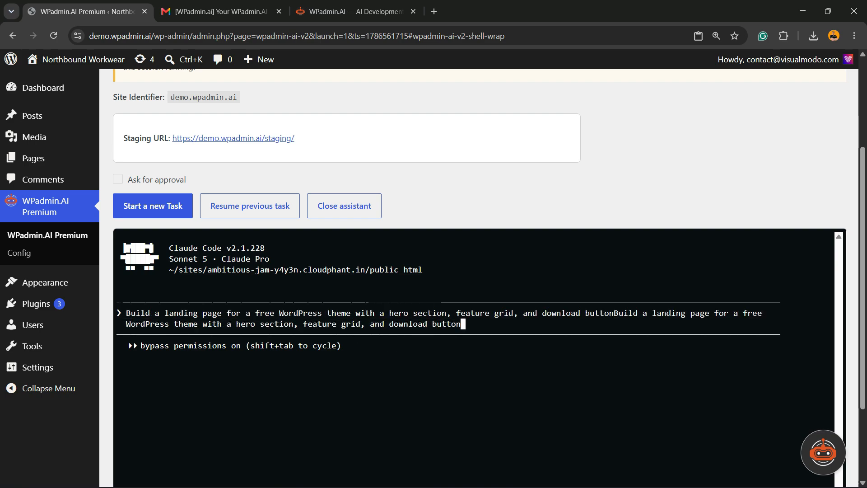
key("Return")
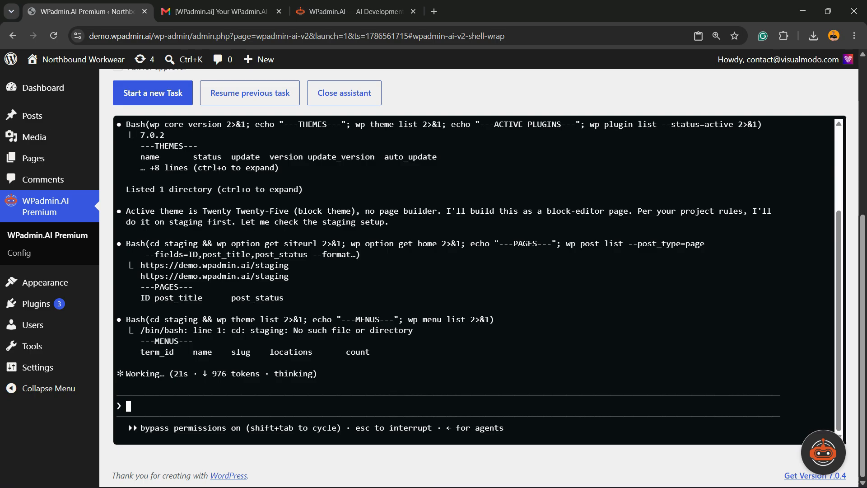
Open the demo site's WordPress Dashboard in a new tab, keeping the assistant session running, and look through it.
scroll(480, 281, "up", 6)
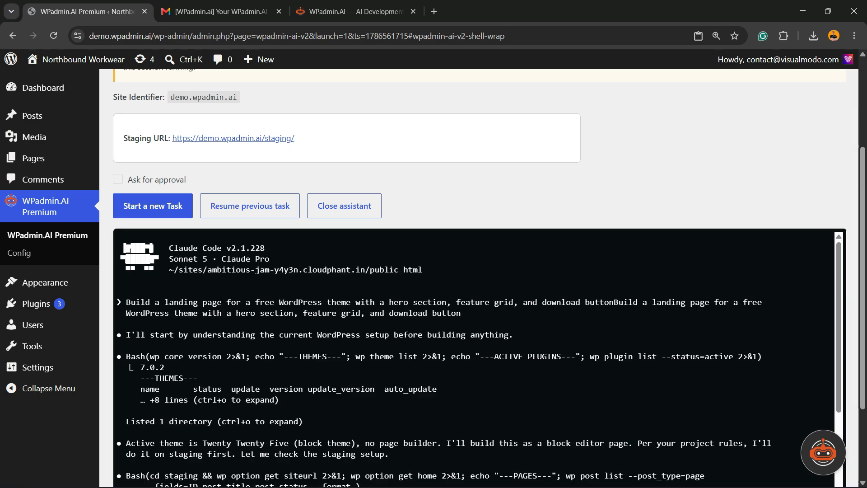
scroll(473, 357, "down", 8)
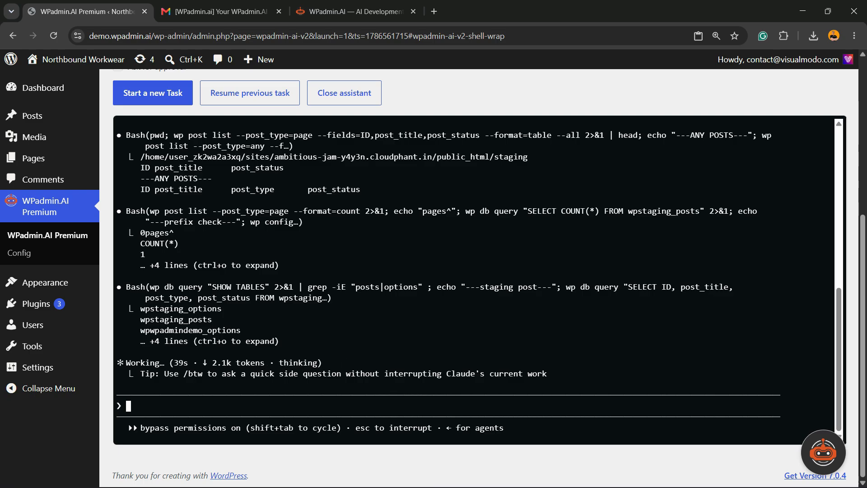
scroll(479, 271, "up", 10)
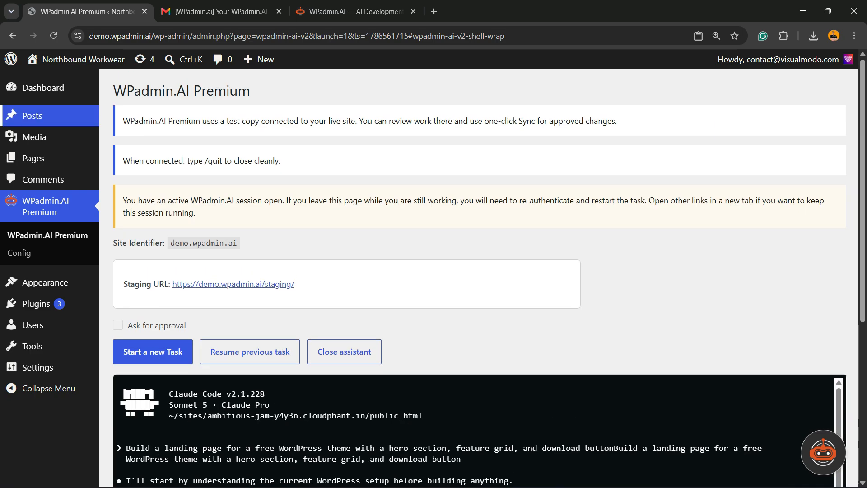
right_click(124, 104)
left_click(165, 110)
left_click(208, 12)
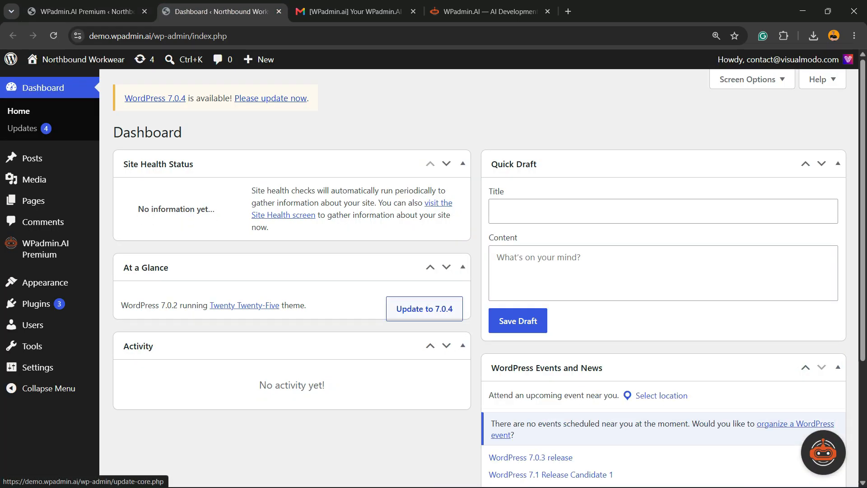
scroll(425, 325, "down", 4)
scroll(425, 326, "up", 4)
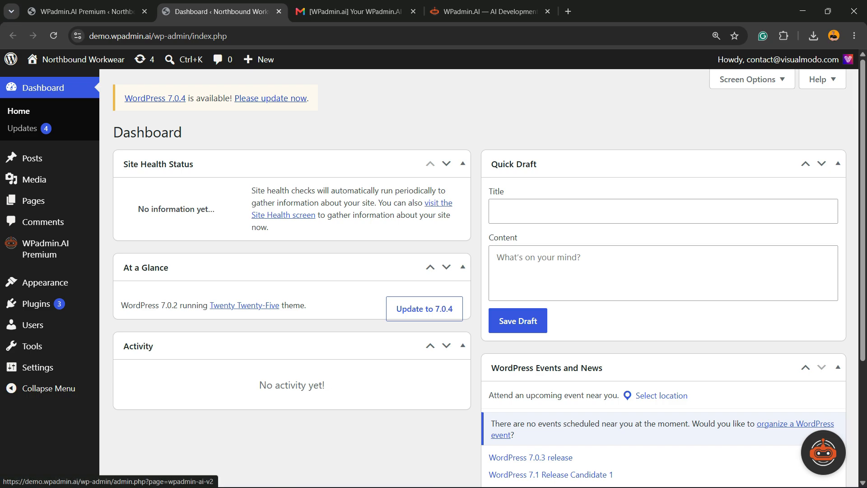
Go to the WPadmin.AI Premium page from the Dashboard and view its staging URL, demo.wpadmin.ai/staging/, in a new tab.
left_click(823, 453)
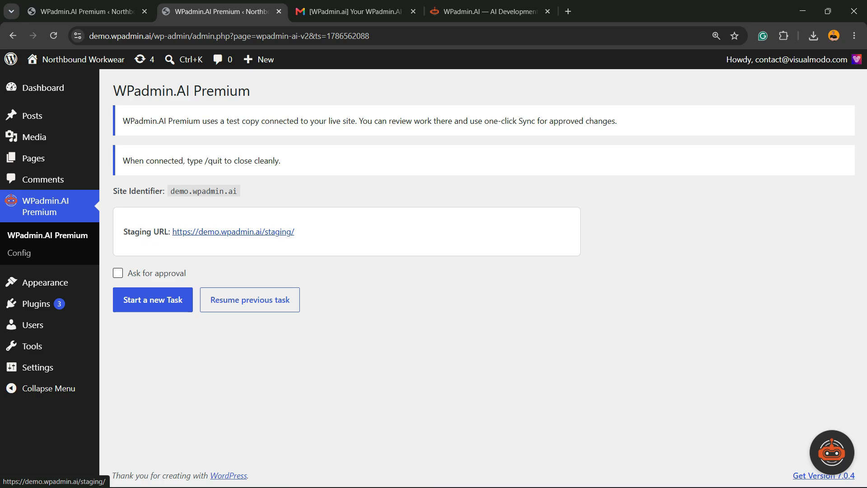
right_click(211, 232)
left_click(269, 249)
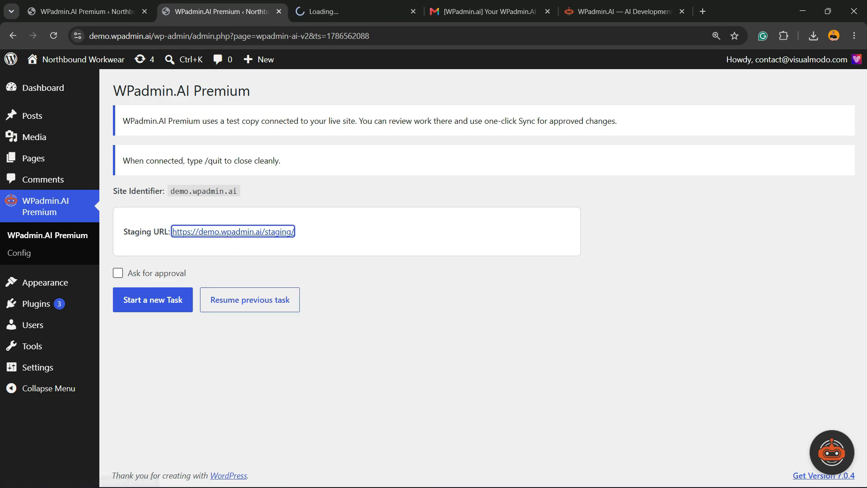
key("ctrl+Tab")
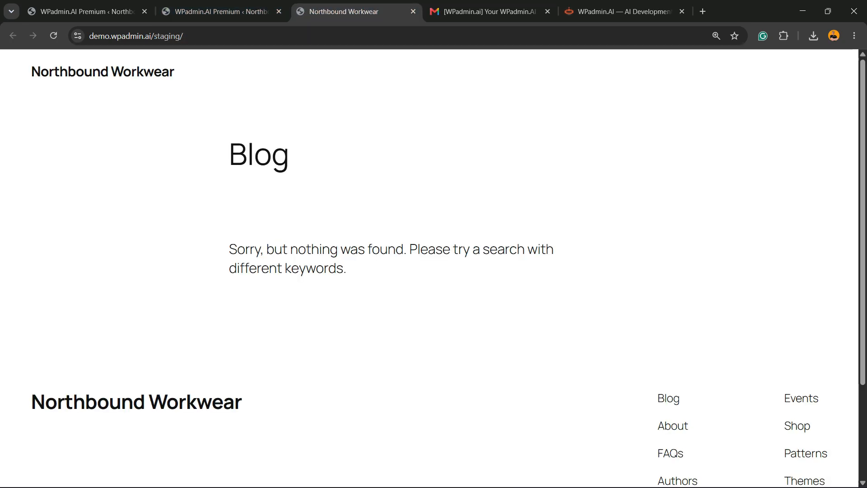
key("ctrl+shift+Tab")
key("ctrl+Tab")
key("ctrl+shift+Tab")
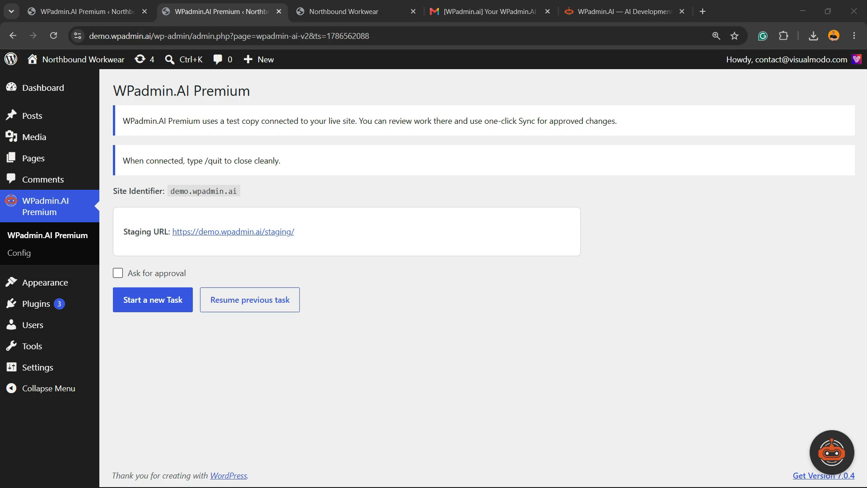
Return to the running assistant session and examine its log of the commands and notes for building the landing page.
left_click(87, 12)
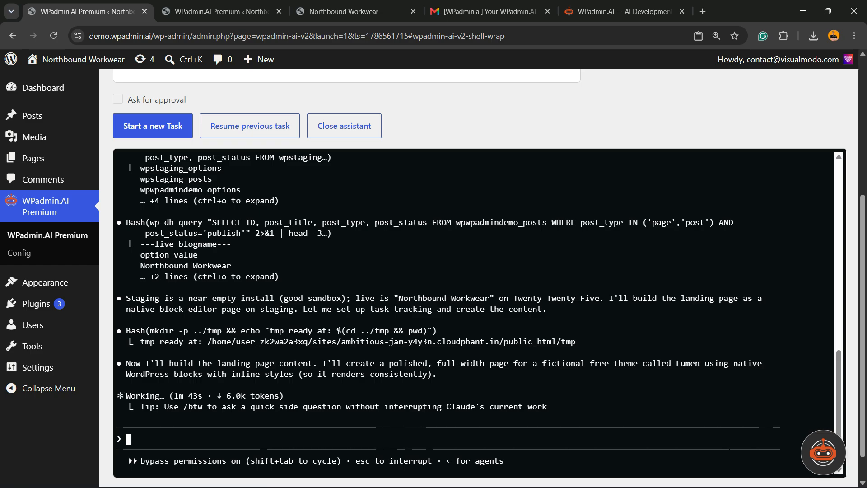
scroll(479, 271, "up", 15)
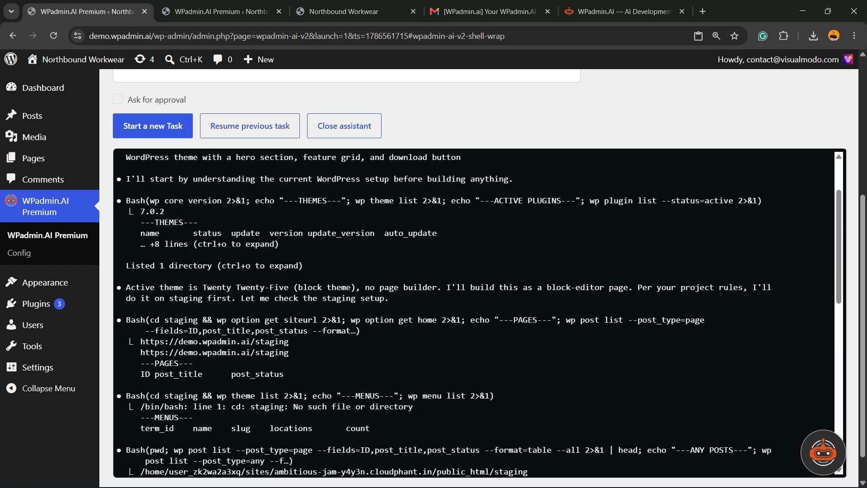
scroll(479, 271, "down", 5)
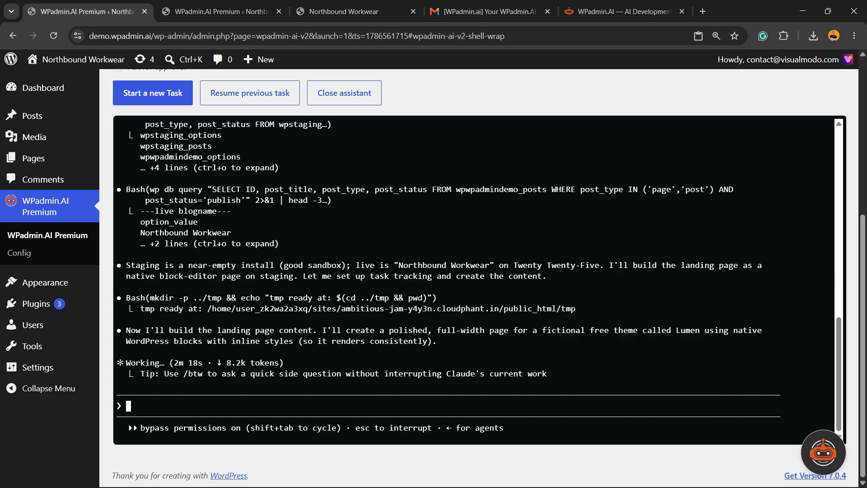
scroll(478, 280, "up", 5)
triple_click(448, 341)
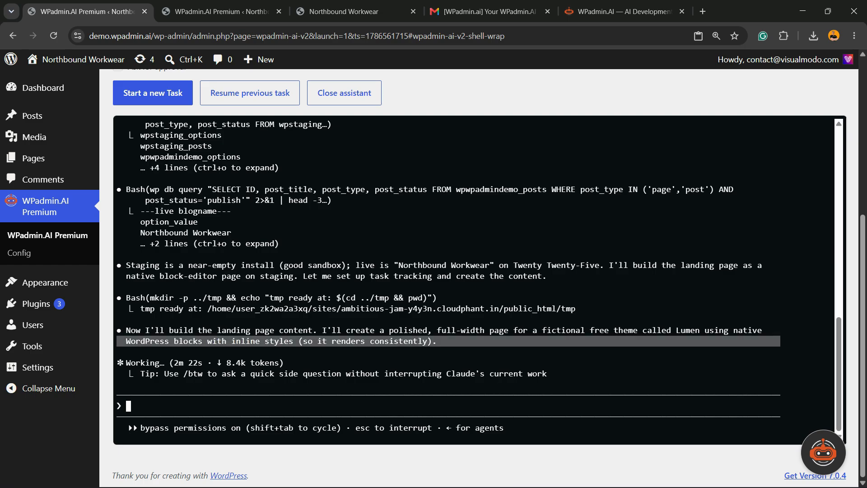
double_click(406, 309)
left_click(407, 309)
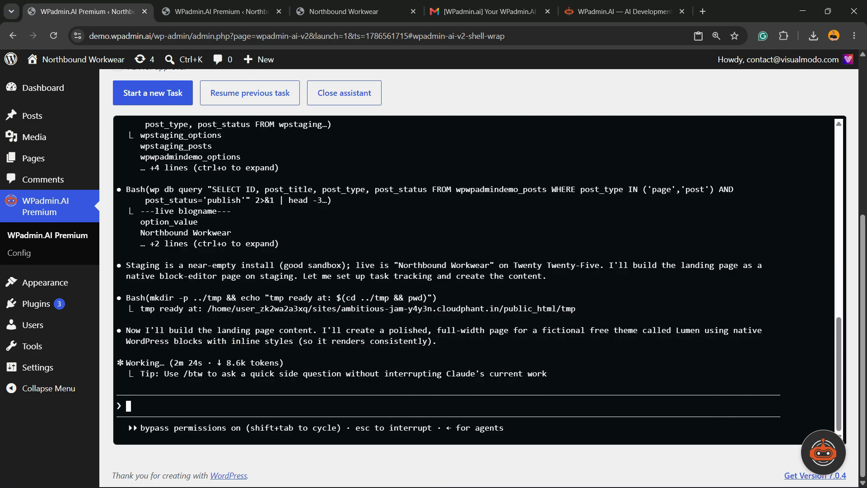
triple_click(407, 276)
scroll(406, 276, "up", 16)
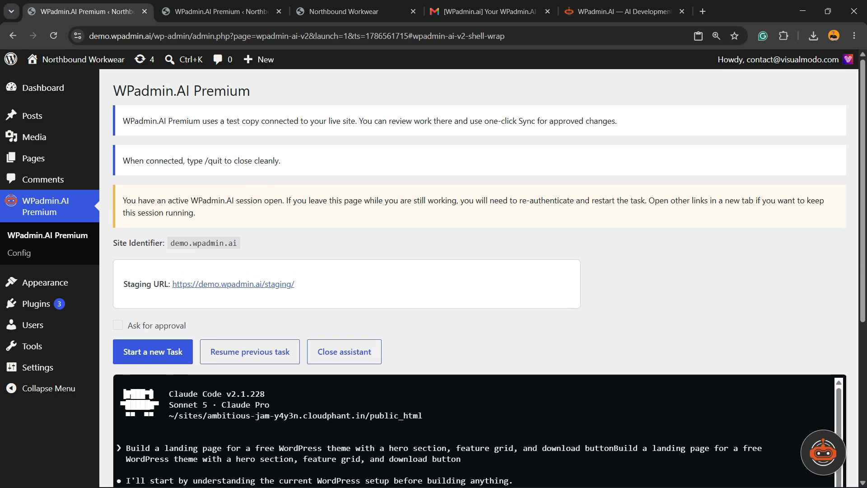
scroll(406, 276, "down", 5)
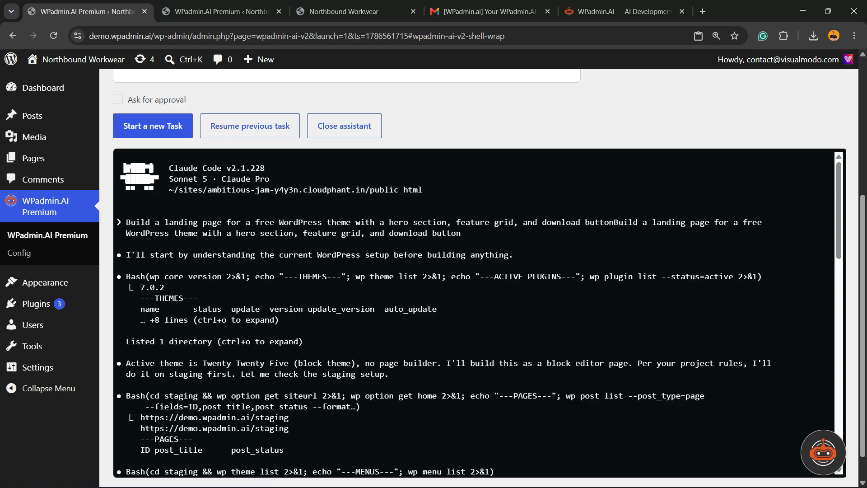
scroll(474, 311, "down", 15)
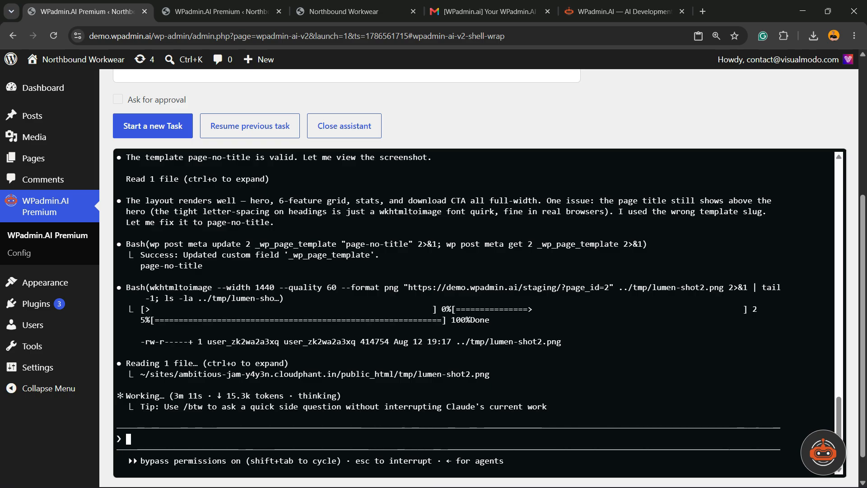
scroll(345, 353, "up", 20)
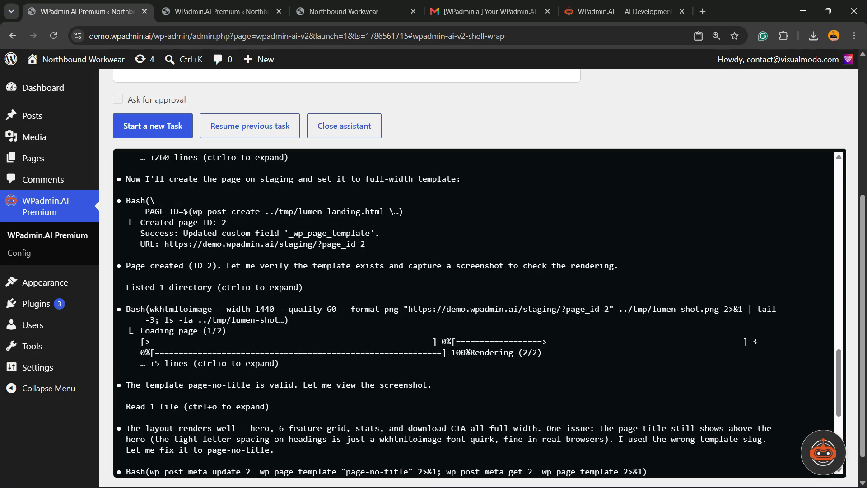
Read the assistant's build log and summary, then open its staging review link, demo.wpadmin.ai/staging/?page_id=2.
scroll(345, 353, "down", 3)
scroll(479, 278, "down", 3)
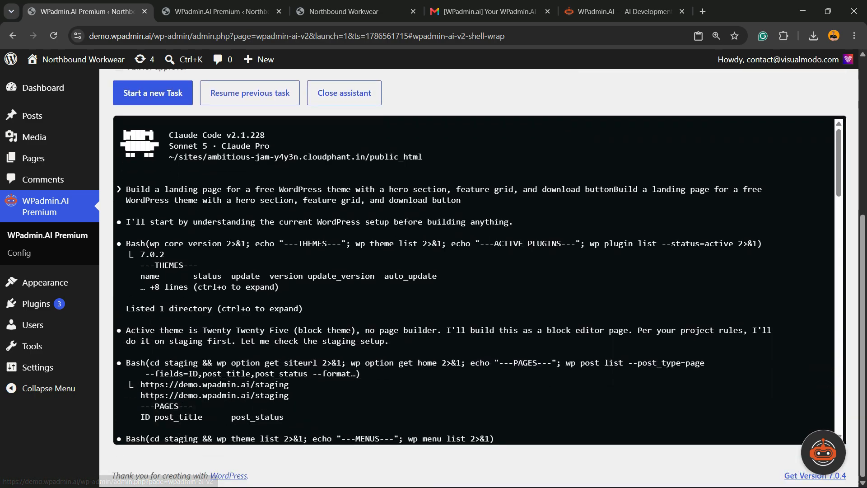
scroll(479, 280, "down", 15)
scroll(479, 280, "down", 3)
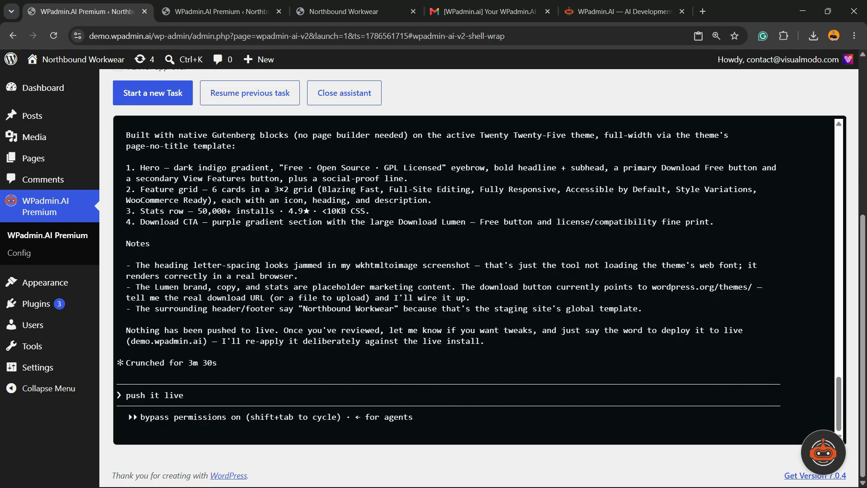
scroll(475, 280, "up", 5)
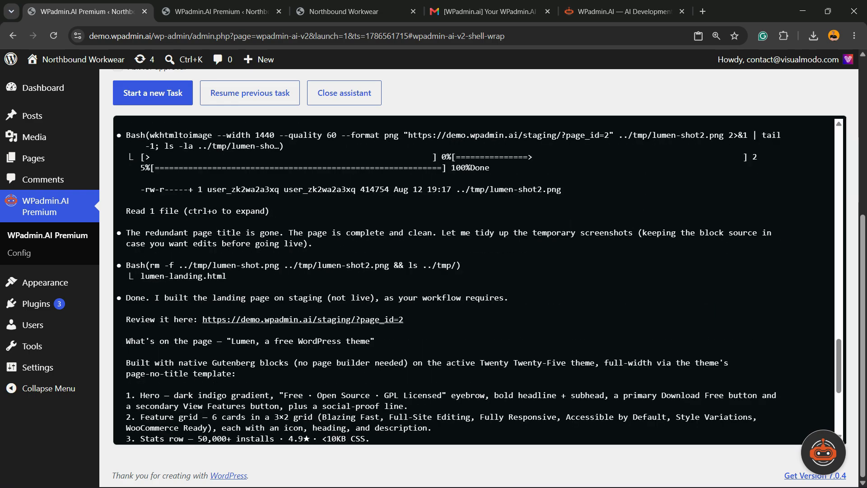
left_click(275, 320)
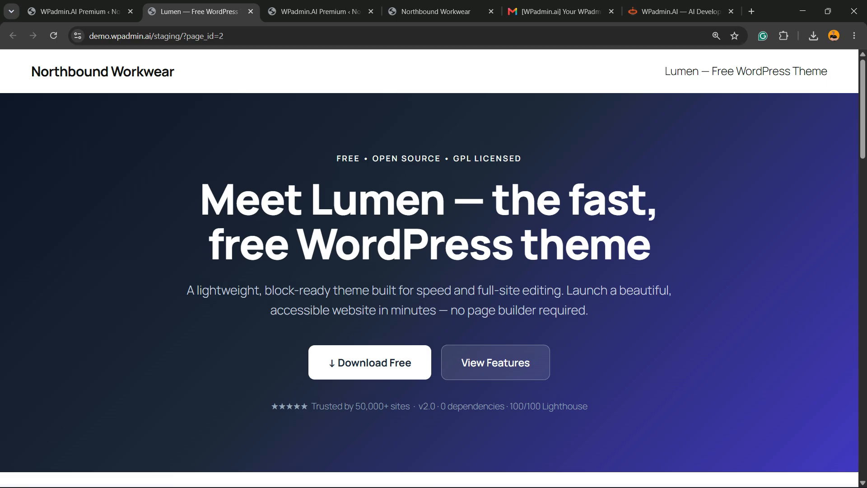
Look through the Lumen landing page on staging, from the hero section down to the footer and back.
scroll(430, 267, "down", 15)
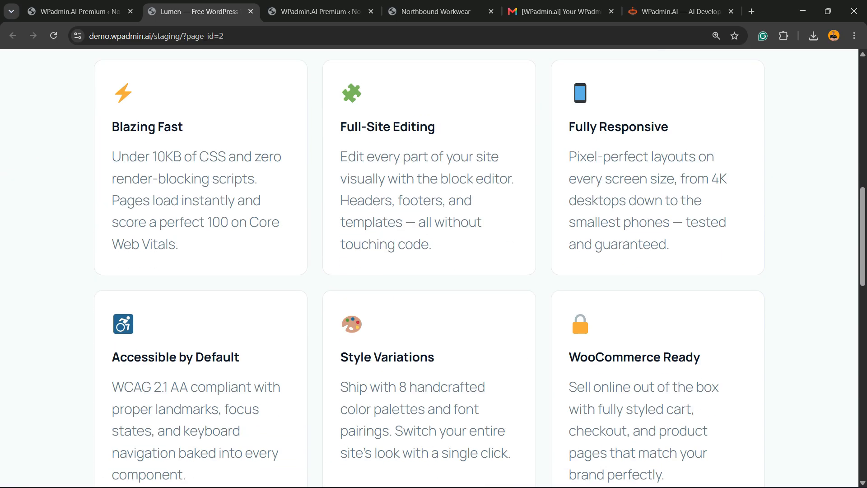
scroll(429, 267, "down", 8)
scroll(429, 267, "up", 15)
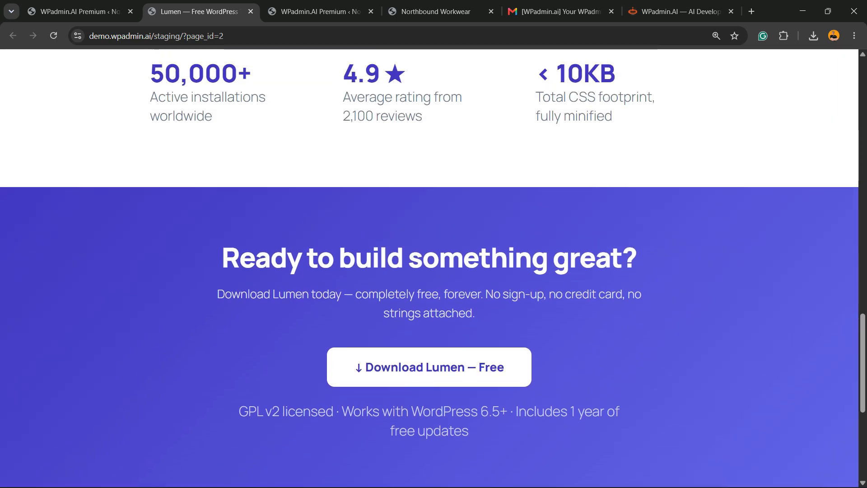
scroll(429, 267, "up", 10)
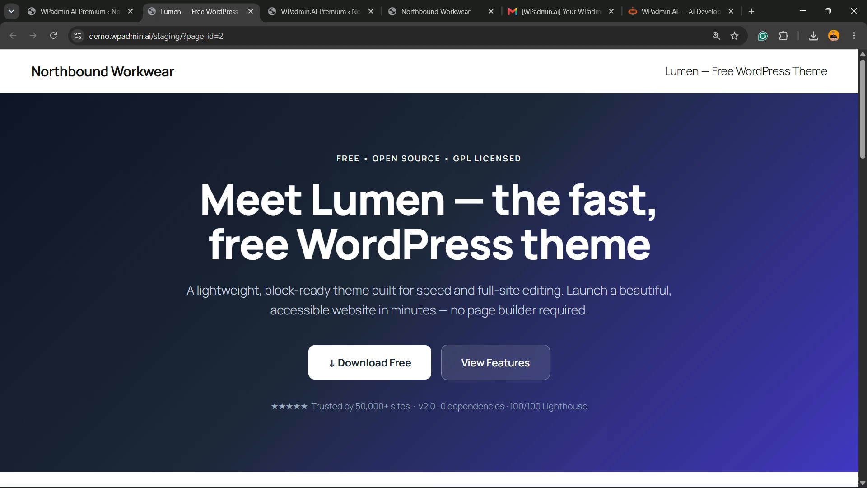
scroll(429, 266, "down", 5)
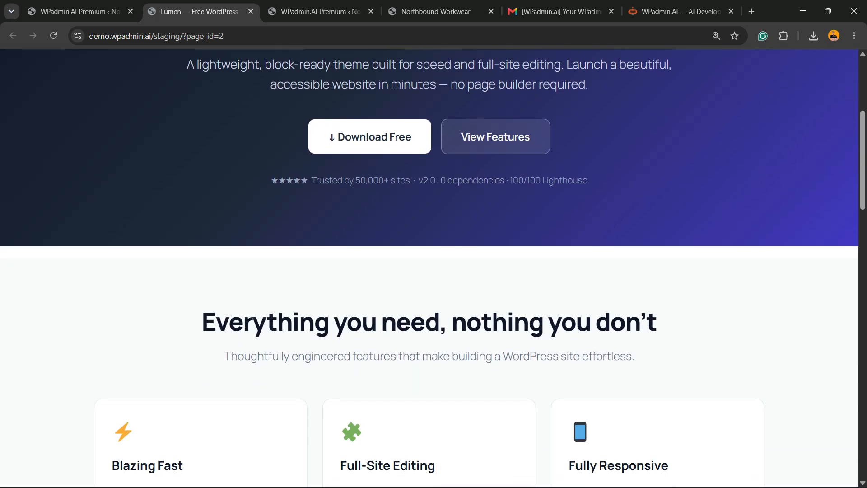
scroll(430, 266, "down", 15)
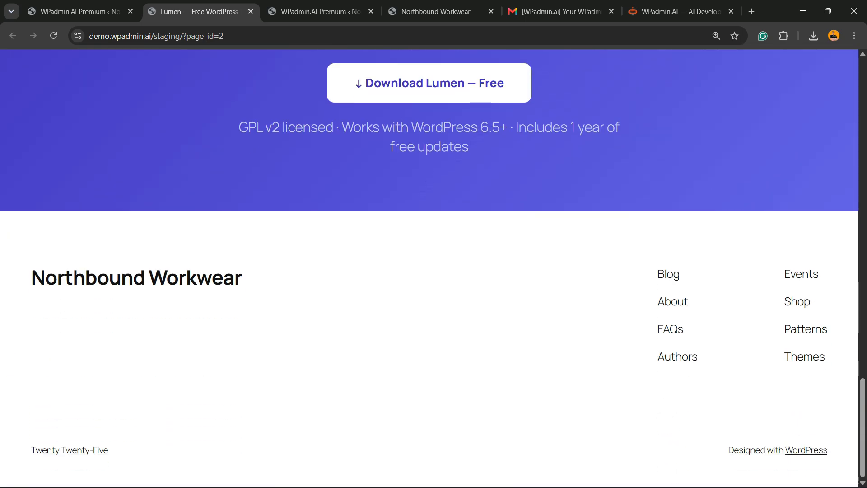
scroll(430, 266, "up", 12)
scroll(430, 266, "up", 12)
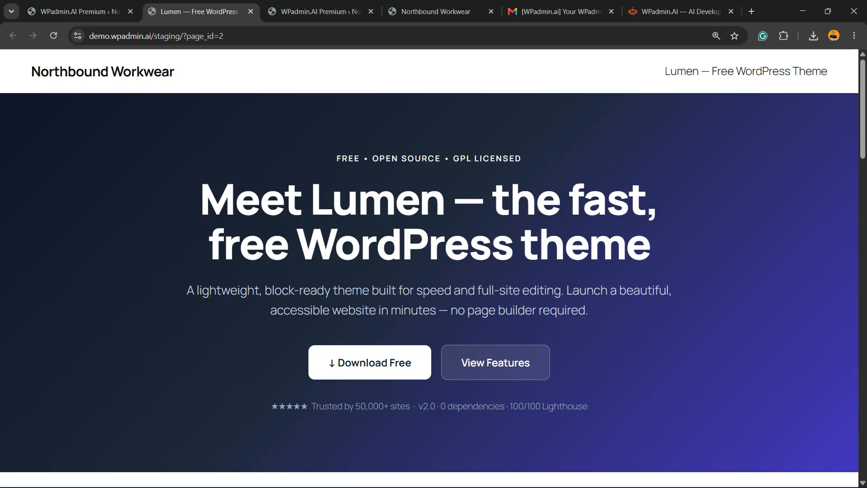
Go back to the assistant session, reread its log, then close the assistant and choose to resume the previous task.
left_click(81, 12)
scroll(475, 280, "down", 5)
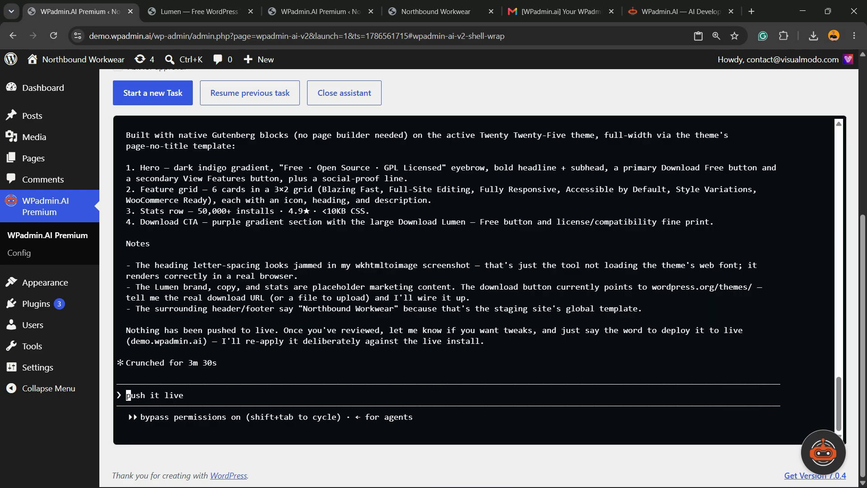
scroll(475, 280, "up", 3)
scroll(475, 280, "up", 15)
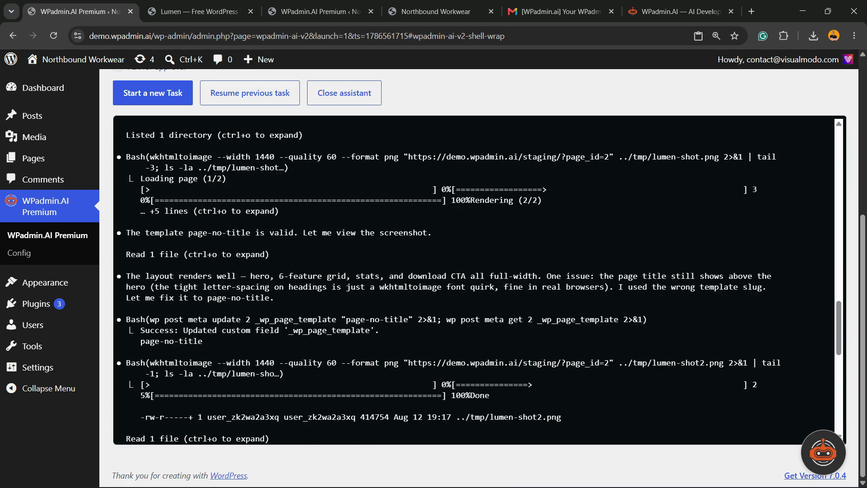
scroll(475, 280, "down", 12)
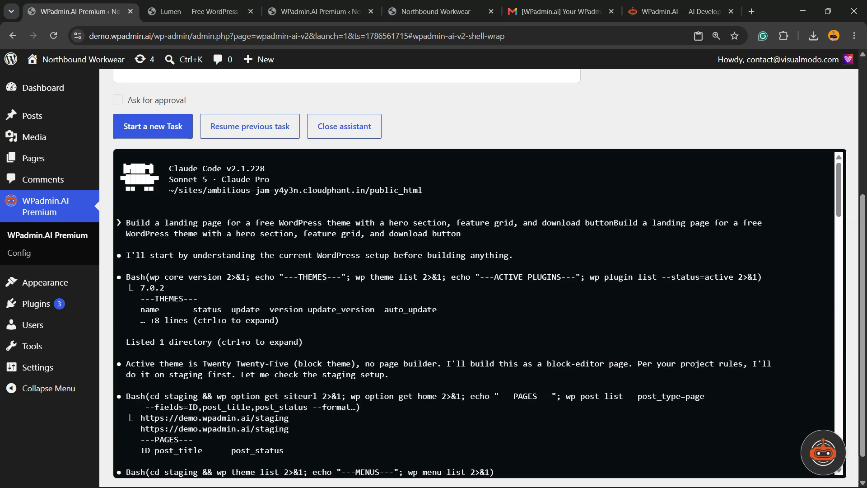
scroll(475, 280, "up", 12)
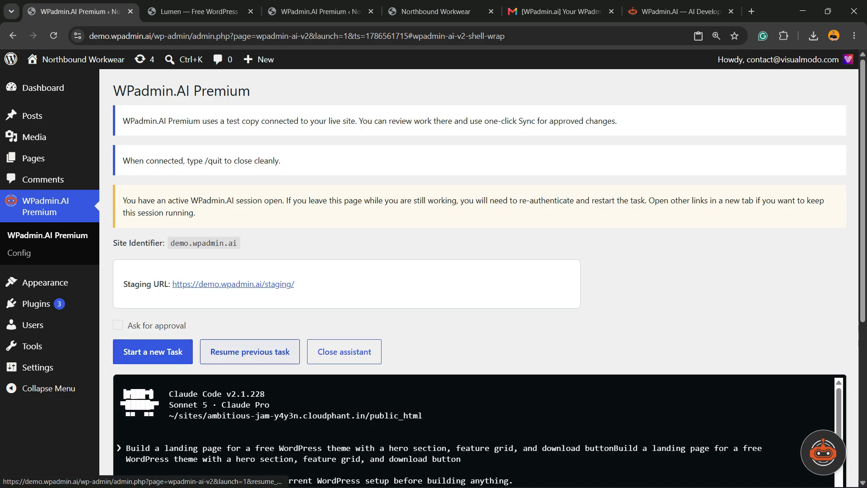
left_click(345, 351)
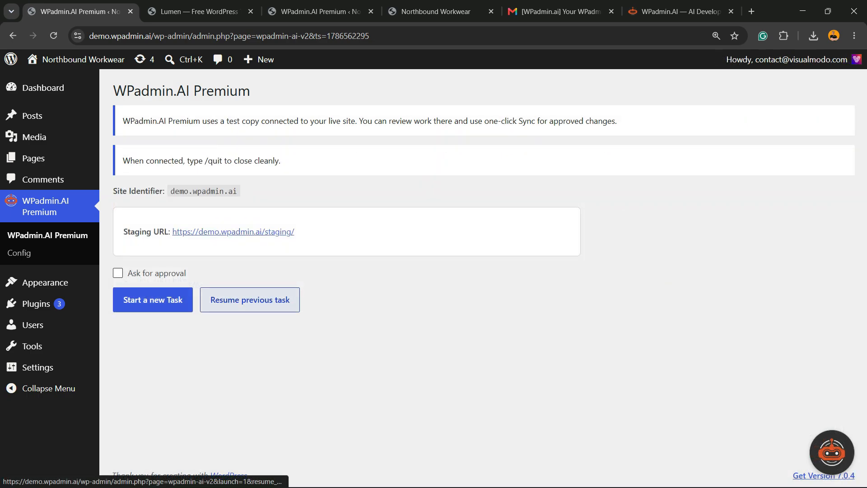
left_click(250, 300)
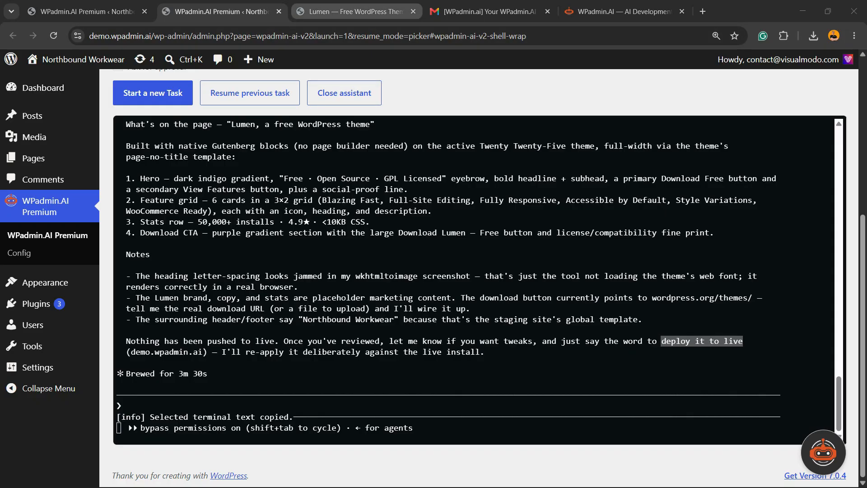
Check the Lumen page on staging once more and return to the resumed assistant session for the landing page.
left_click(350, 11)
scroll(429, 271, "up", 9)
scroll(429, 271, "up", 3)
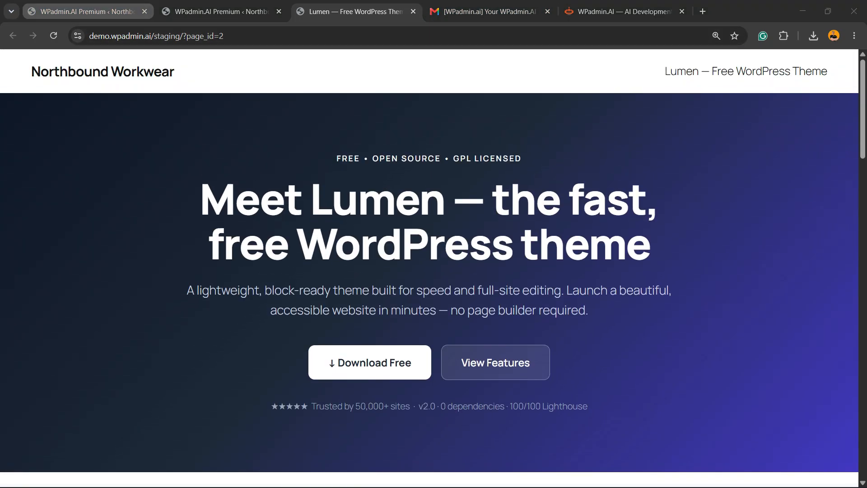
left_click(88, 11)
left_click(207, 11)
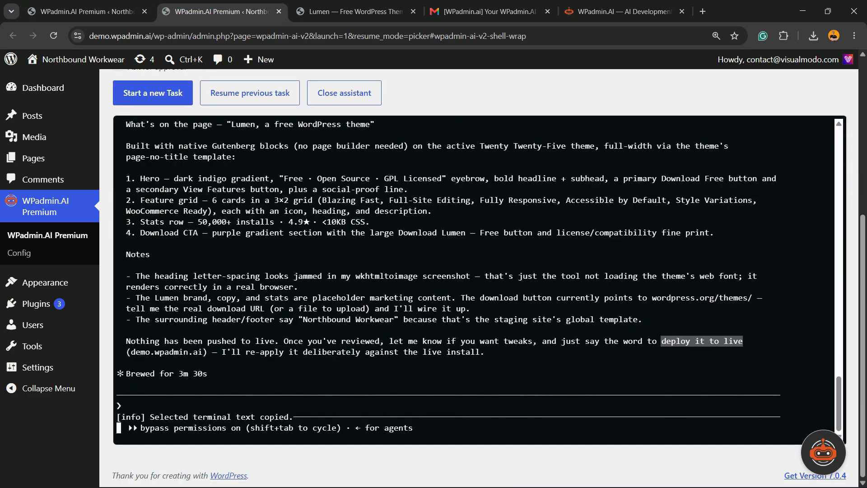
Submit the prompt "deploy it to live" in the resumed assistant session, removing the duplicated wording before sending.
key("ctrl+v")
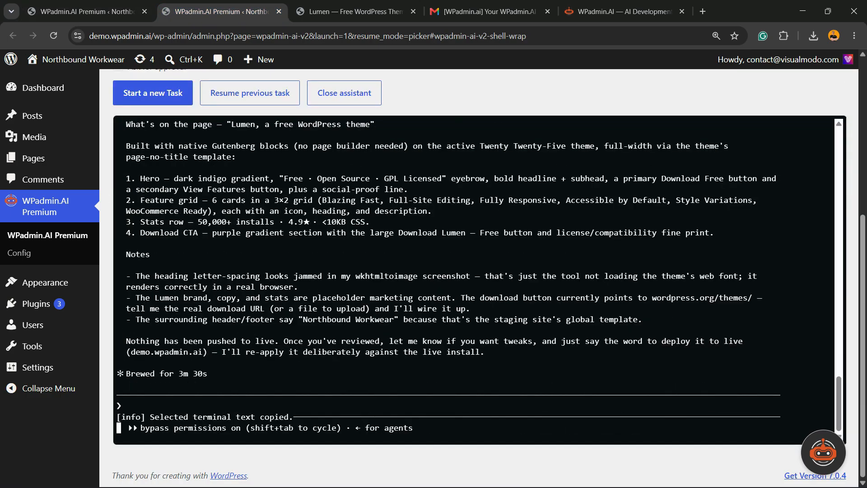
type("deploy it to livedeploy it to live")
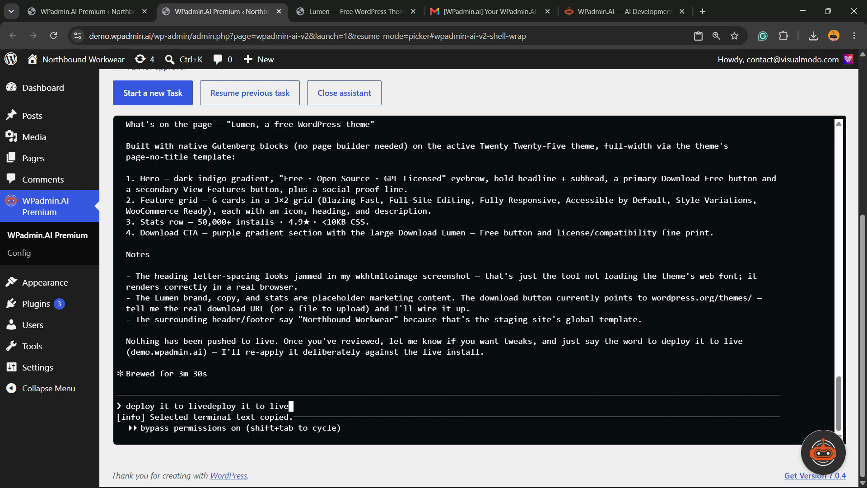
left_click_drag(207, 406, 126, 406)
key("BackSpace")
key("BackSpace")
key("BackSpace")
key("BackSpace")
key("BackSpace")
key("BackSpace")
key("BackSpace")
key("BackSpace")
key("BackSpace")
key("BackSpace")
key("BackSpace")
key("BackSpace")
key("BackSpace")
key("BackSpace")
key("BackSpace")
key("BackSpace")
key("BackSpace")
key("BackSpace")
type("e")
key("Return")
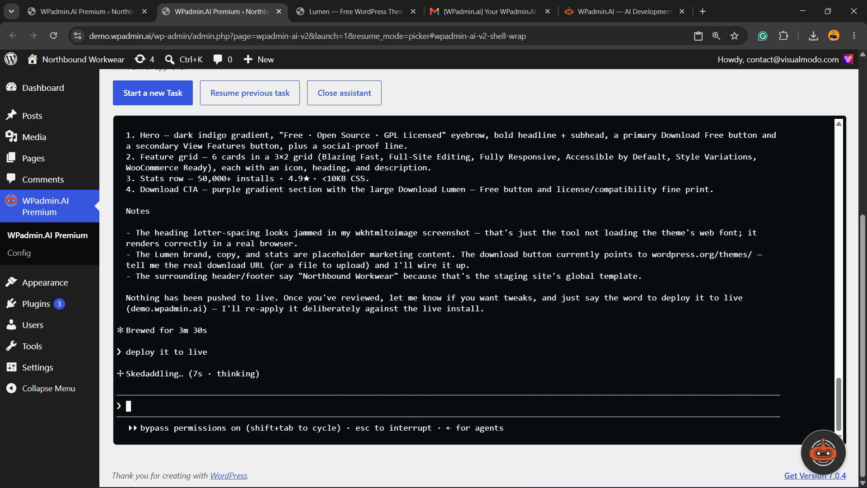
Open the live Northbound Workwear site in a new tab from the WordPress admin and view its front page.
left_click(356, 12)
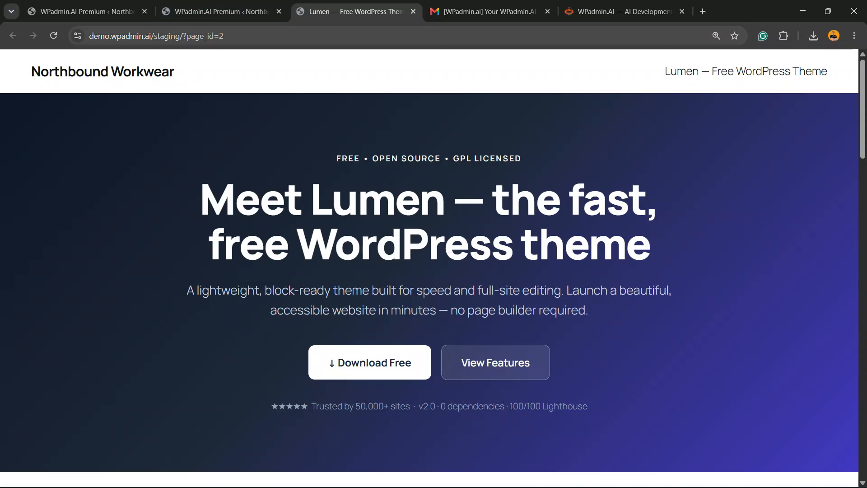
left_click(253, 36)
left_click(86, 11)
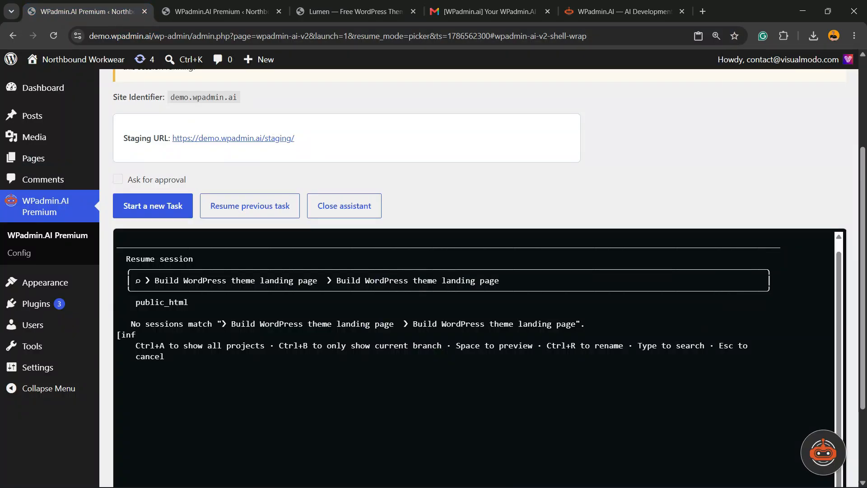
mouse_move(75, 60)
right_click(70, 81)
left_click(109, 94)
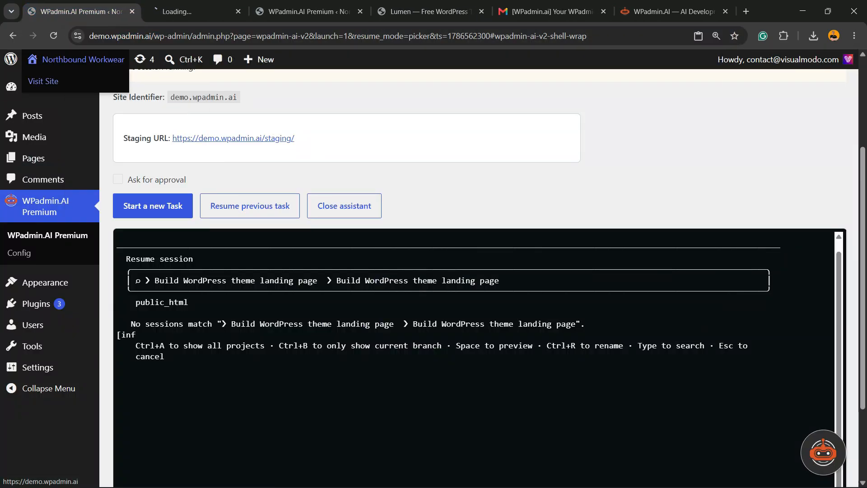
left_click(199, 12)
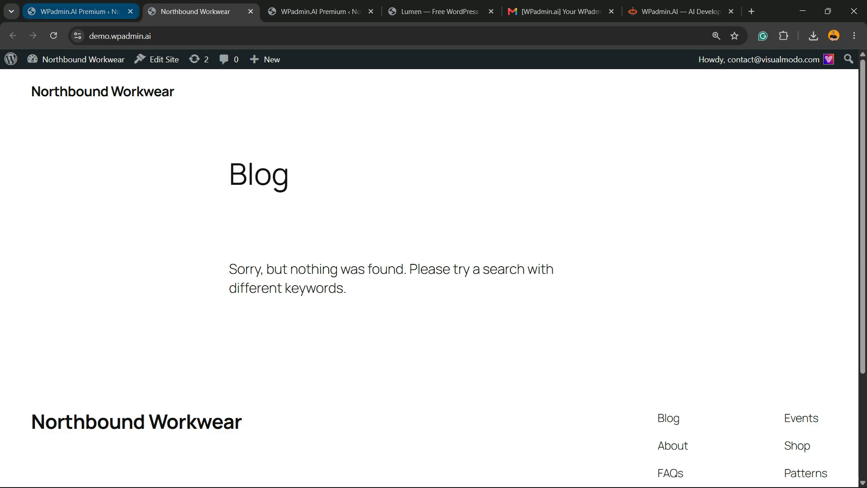
Return to the running deployment session and open the live page's permalink, demo.wpadmin.ai/lumen-free-wordpress-theme/.
left_click(86, 11)
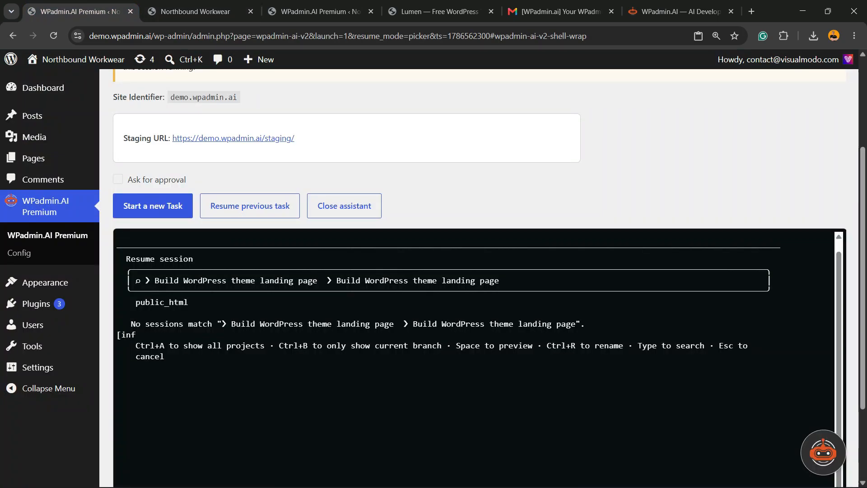
left_click(195, 11)
left_click(317, 11)
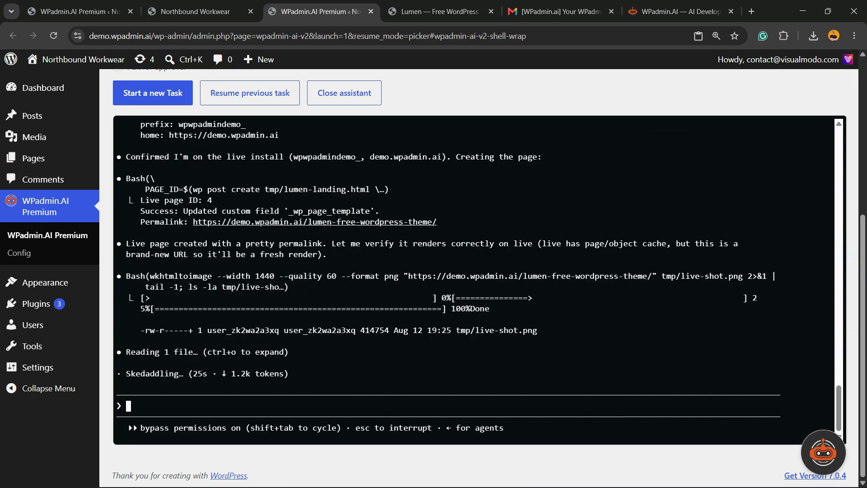
left_click(315, 211)
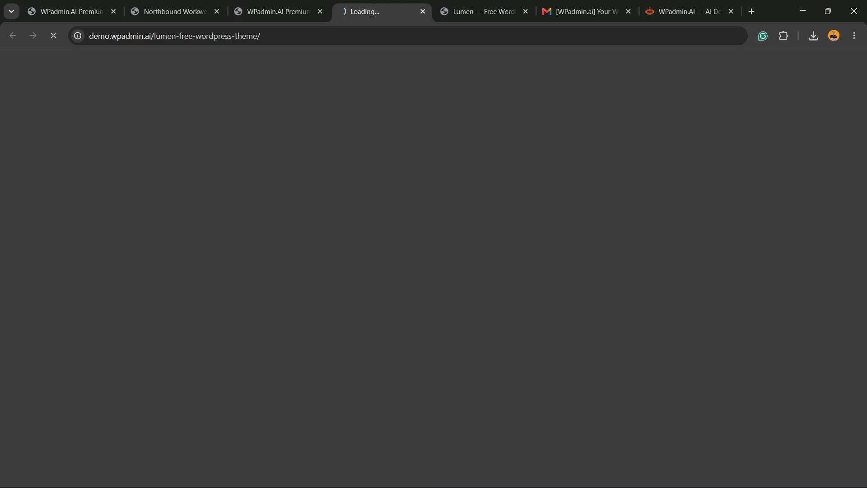
Look through the live Lumen landing page, including its hero, feature grid, stats row, download section and footer.
scroll(429, 278, "down", 5)
scroll(429, 279, "up", 5)
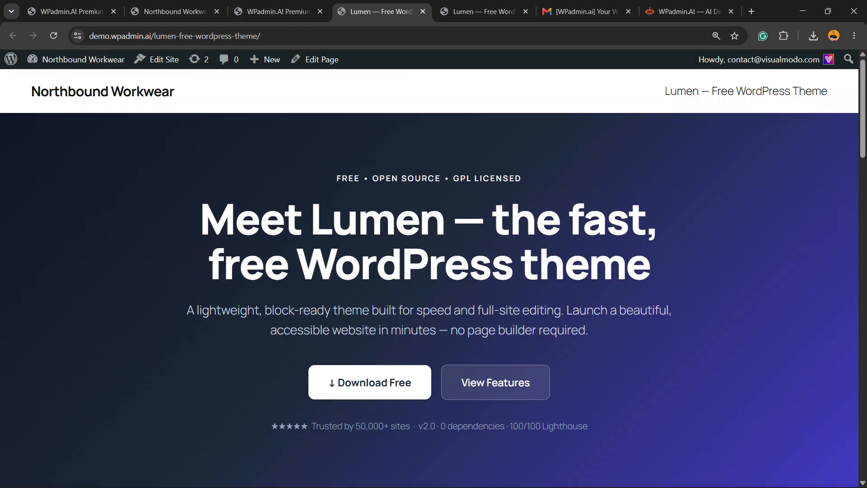
scroll(429, 278, "down", 14)
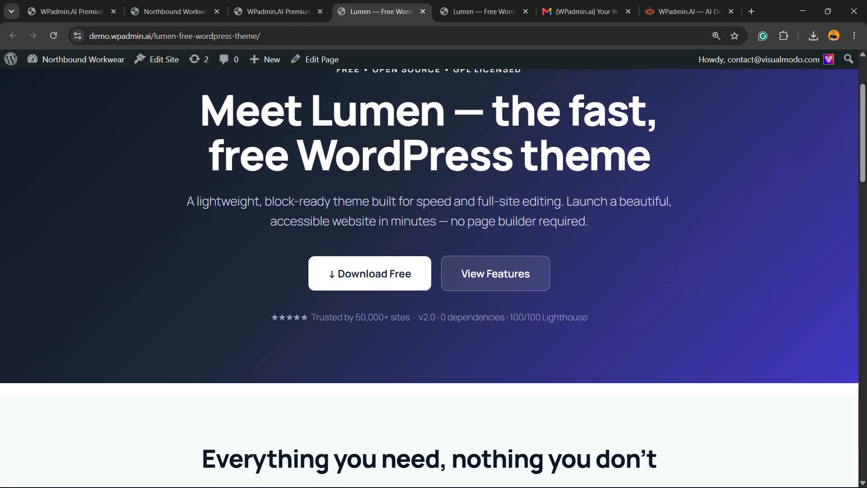
scroll(429, 279, "down", 10)
scroll(429, 278, "up", 5)
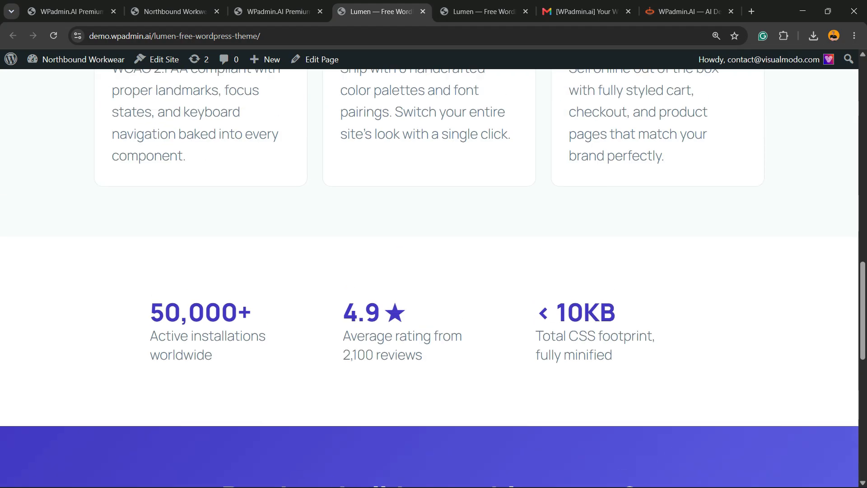
scroll(430, 278, "down", 12)
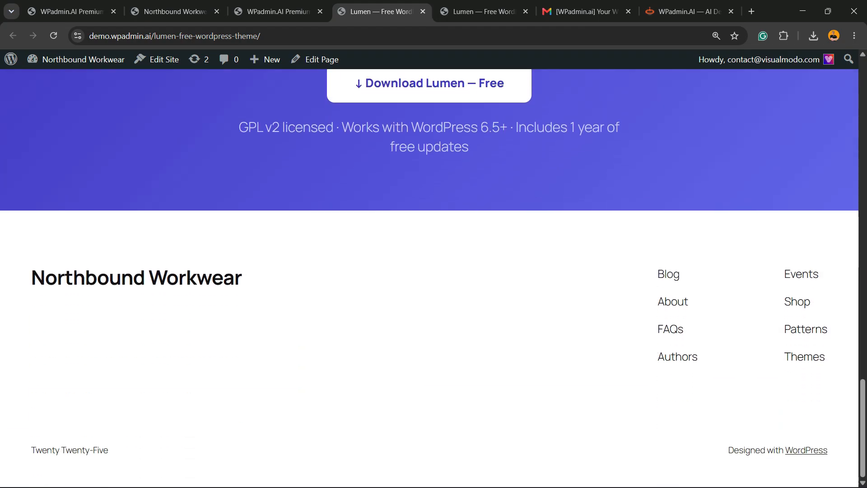
scroll(429, 279, "up", 3)
scroll(430, 278, "up", 20)
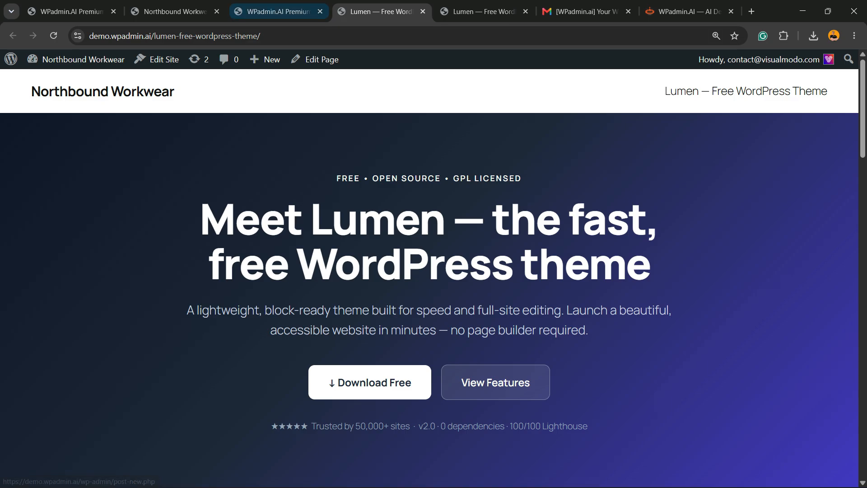
Switch to the WPadmin.AI website, highlight its main headline and look through the feature sections.
key("ctrl+Tab")
key("ctrl+Tab")
key("ctrl+Tab")
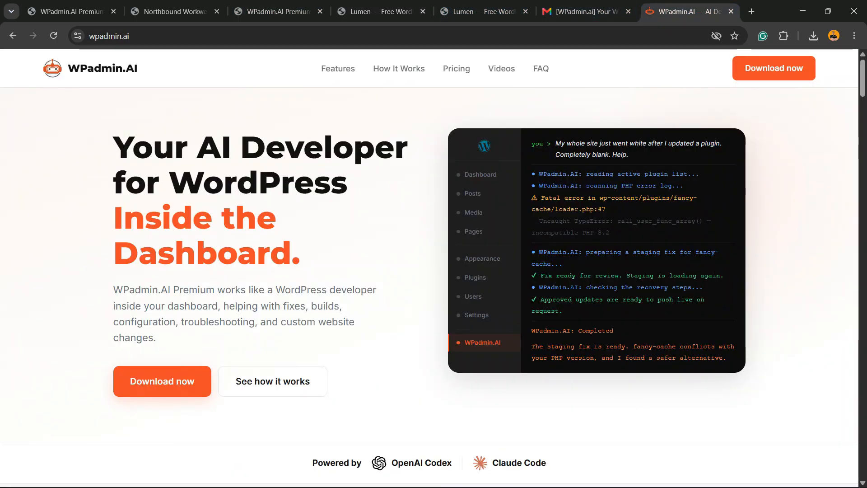
left_click_drag(114, 144, 301, 255)
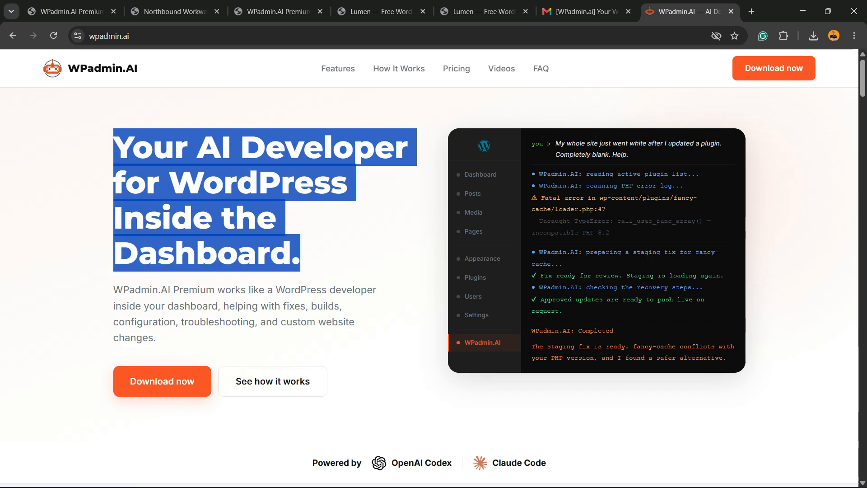
scroll(429, 272, "down", 3)
scroll(429, 271, "up", 3)
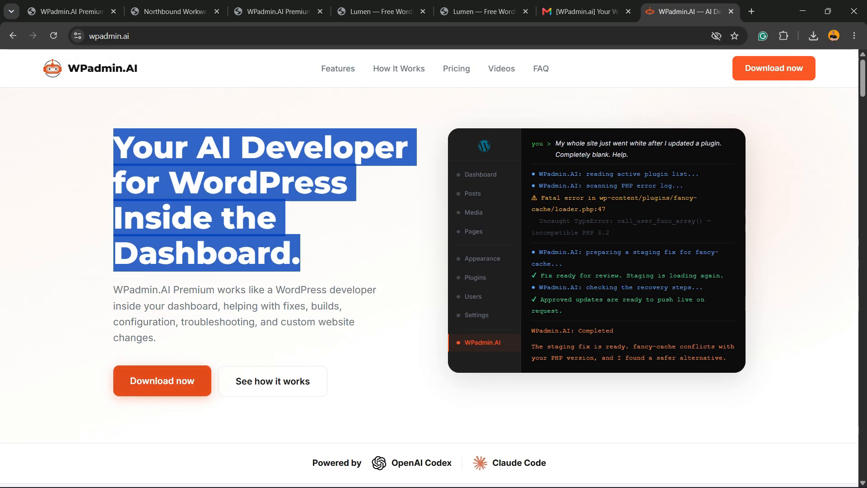
scroll(429, 271, "down", 20)
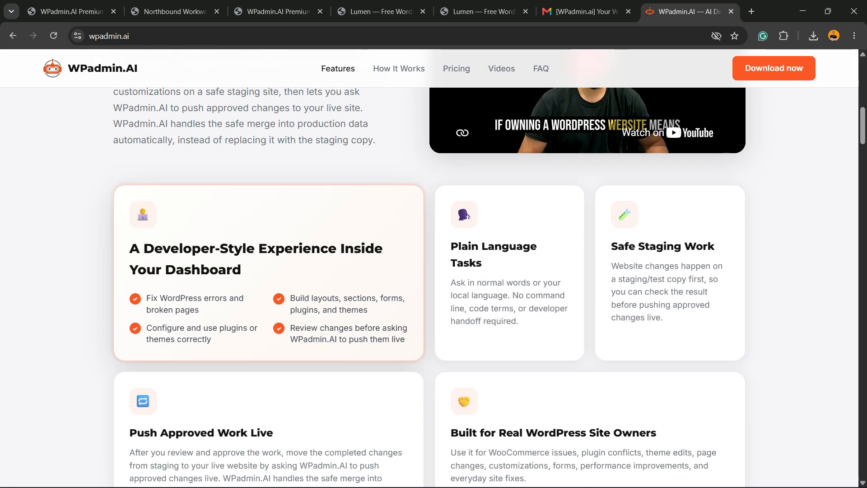
scroll(429, 271, "down", 6)
scroll(429, 271, "up", 20)
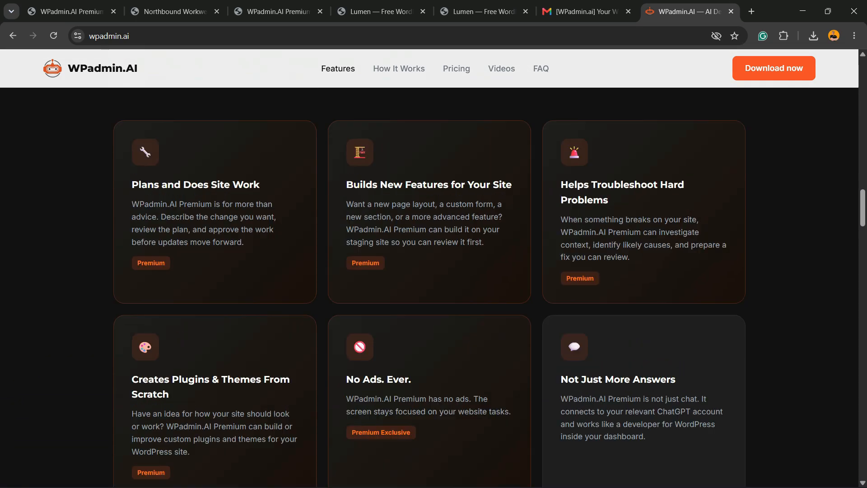